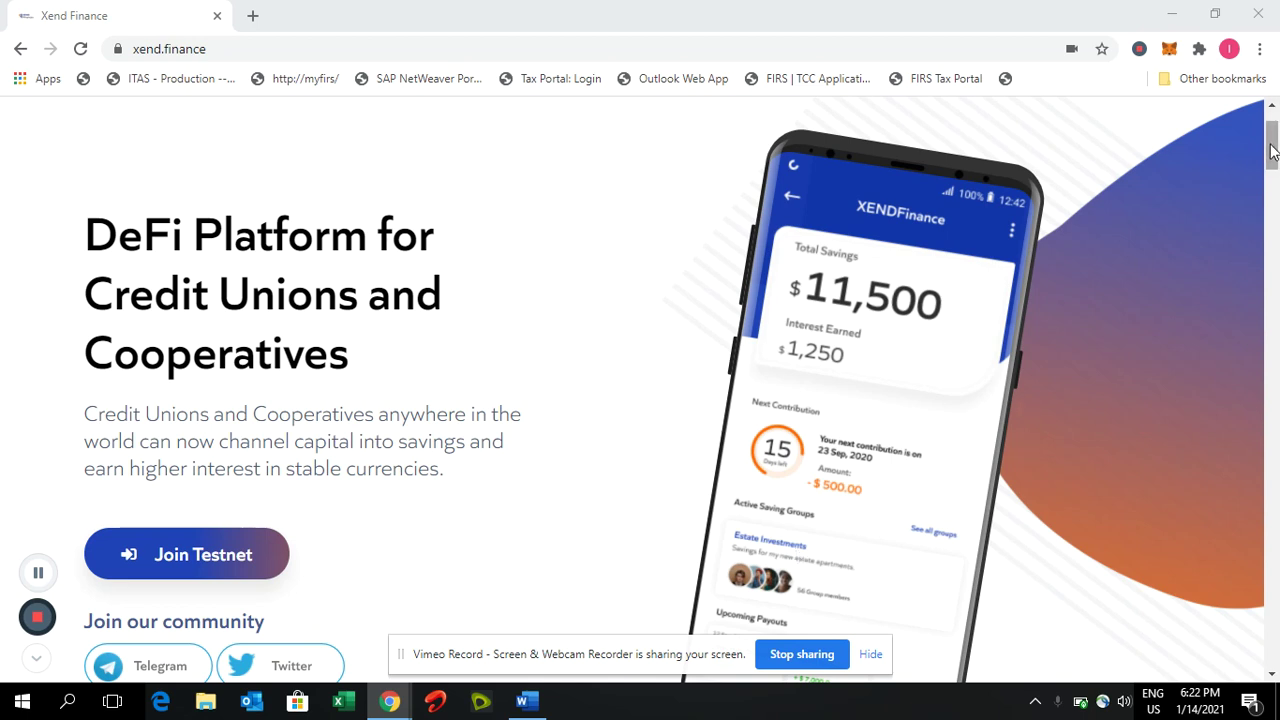
Reload the Xend Finance testnet page and scroll to the Dashboard, Personal, Esusu and Cooperative Savings options
scroll(1273, 125, "down", 2)
scroll(1273, 125, "up", 3)
left_click(906, 52)
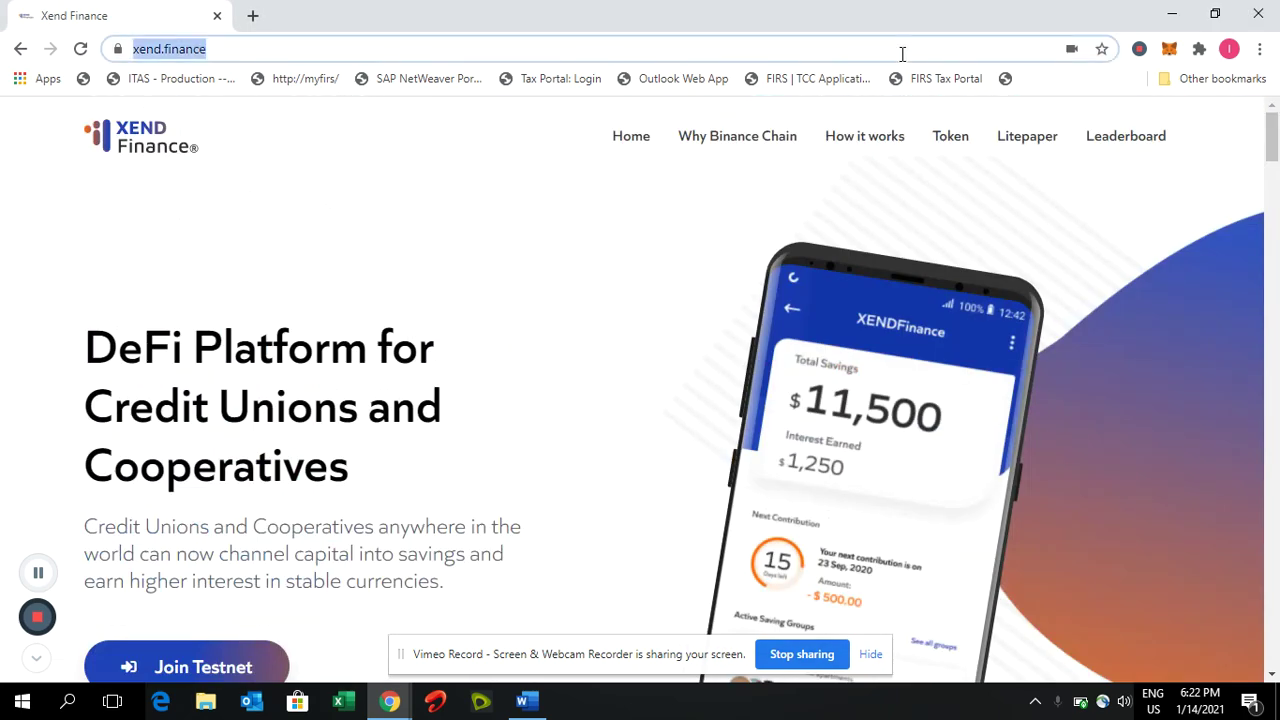
key("Return")
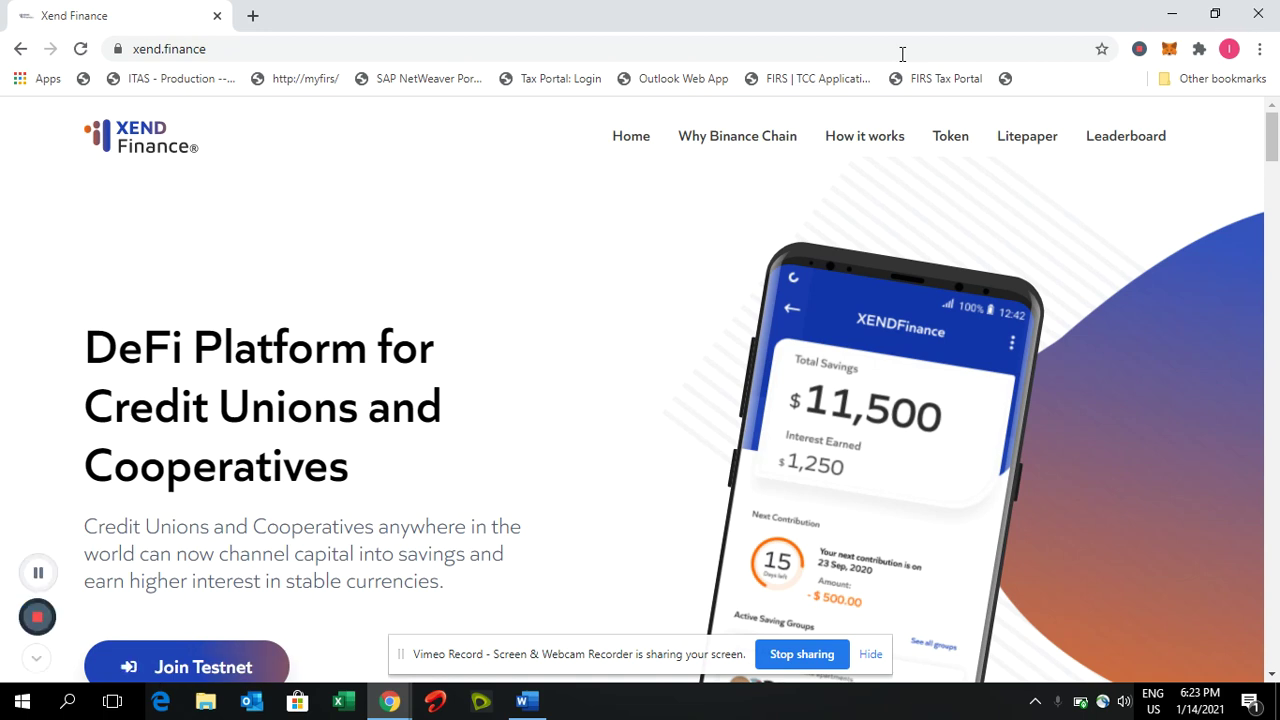
key("Down")
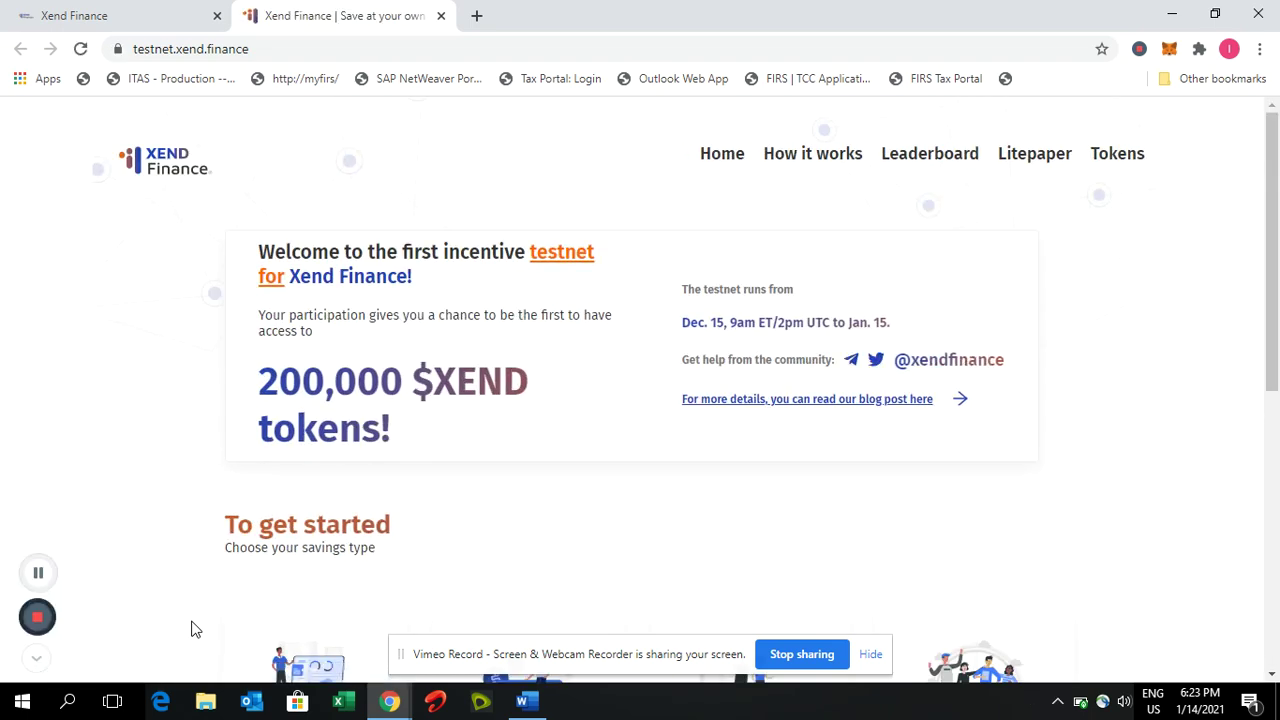
left_click_drag(1270, 352, 1274, 496)
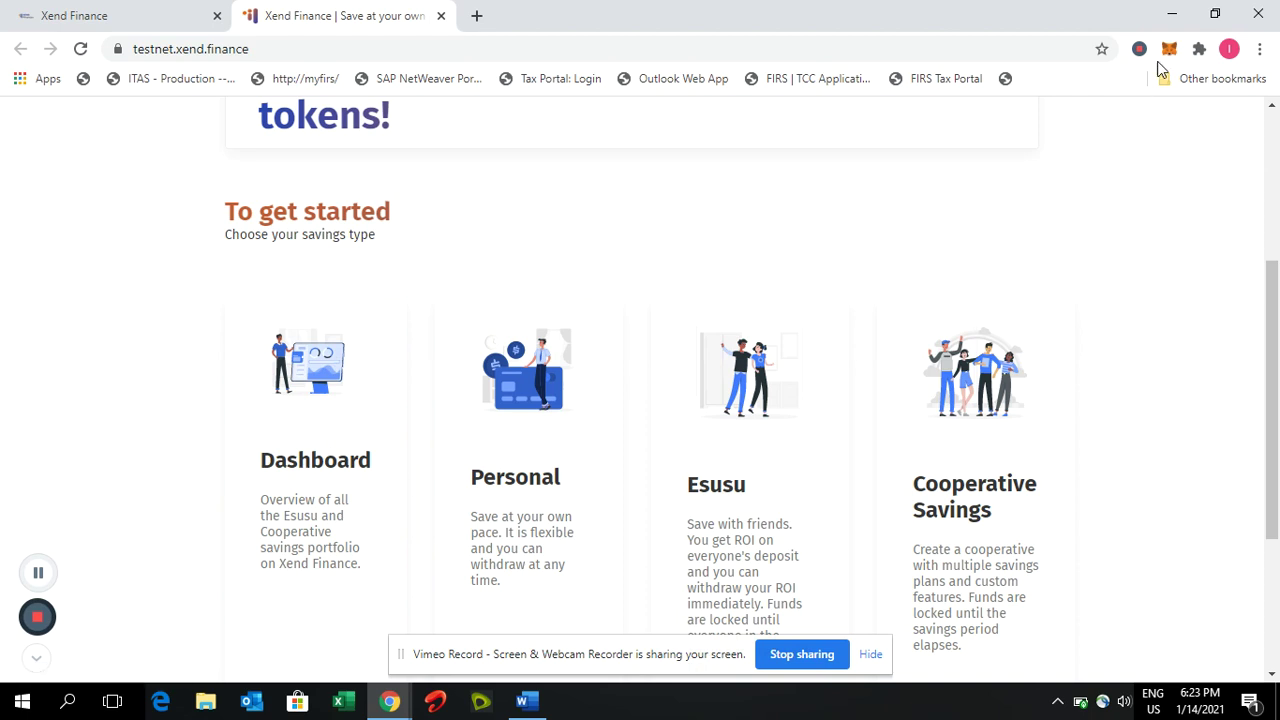
Open MetaMask's Add Network form under Settings > Networks
left_click(1169, 50)
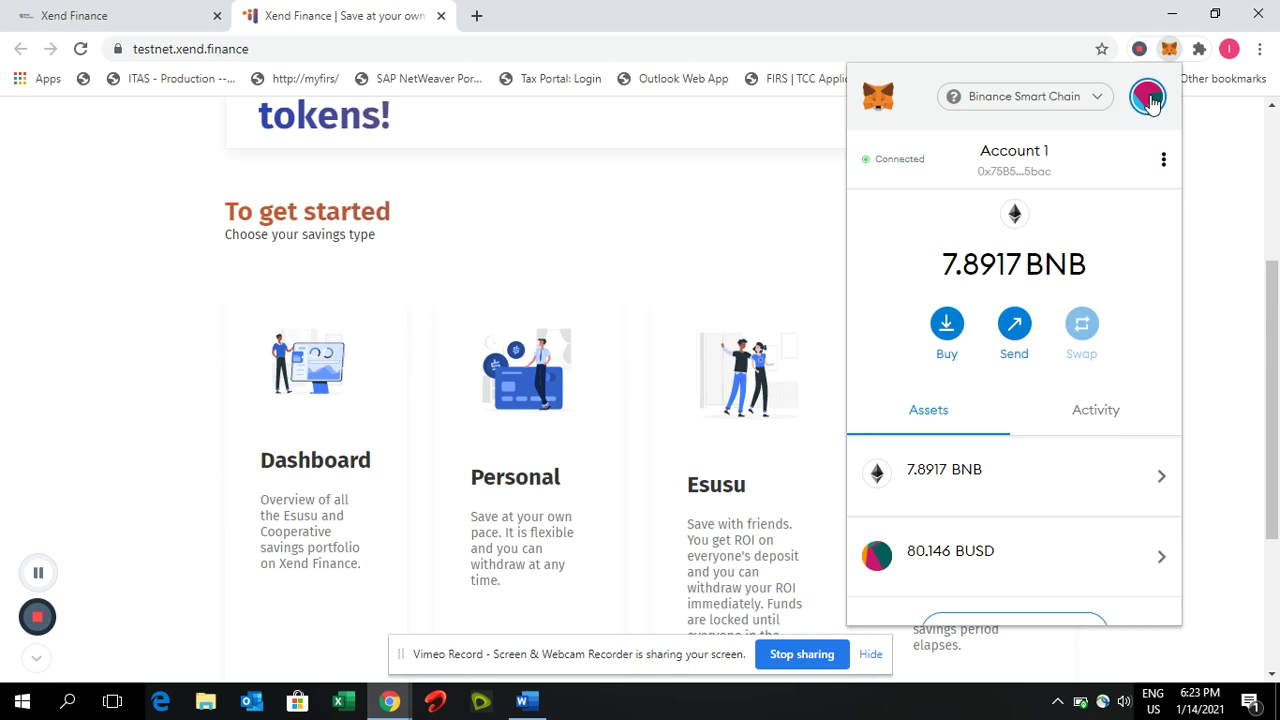
left_click(1149, 99)
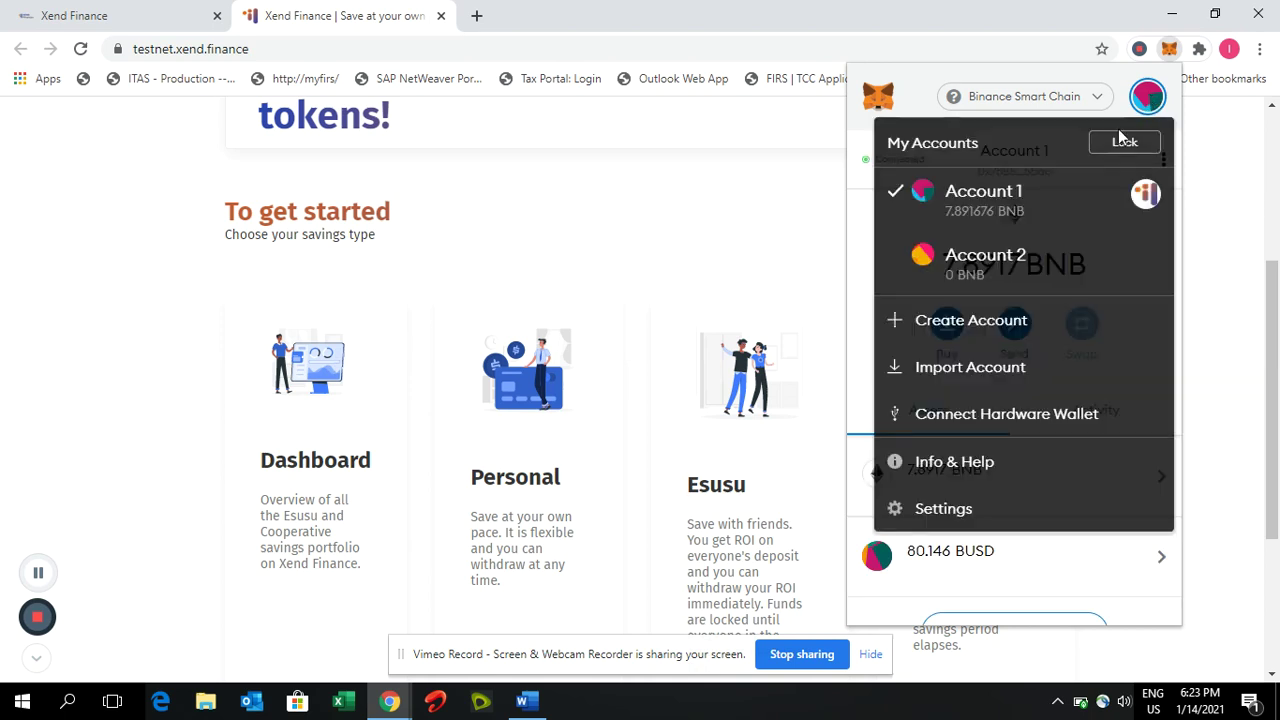
left_click(943, 508)
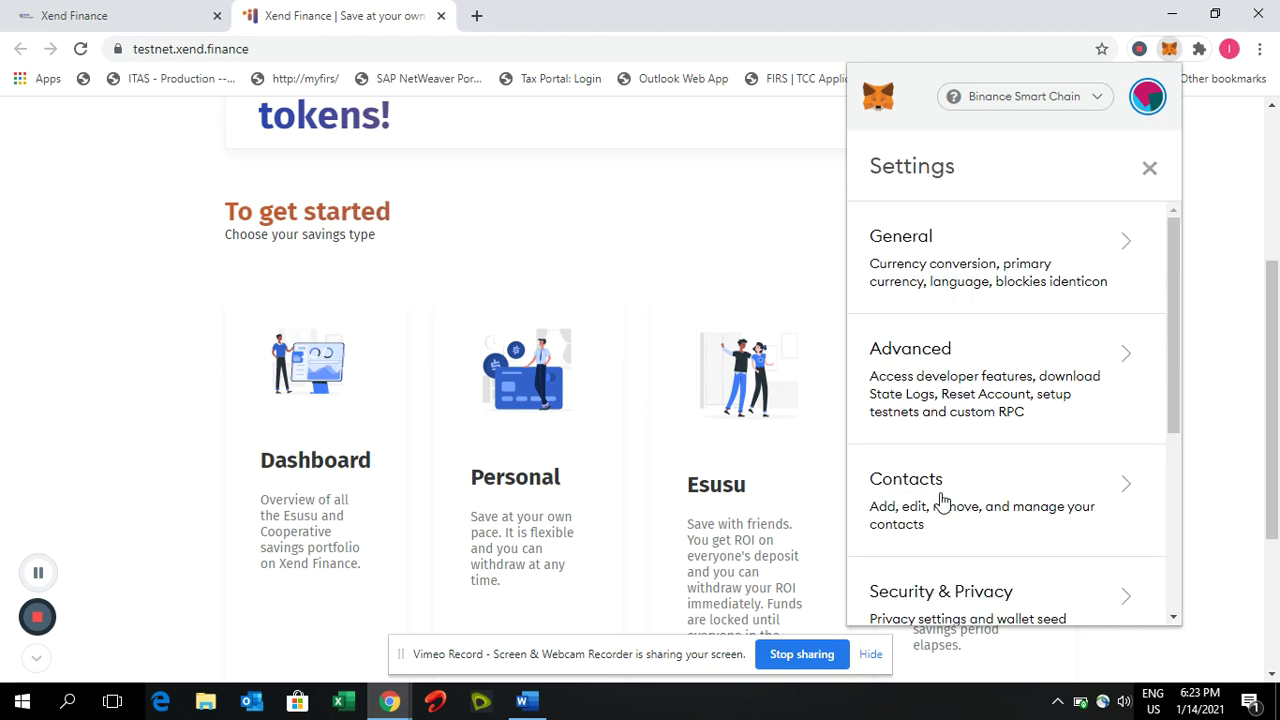
left_click_drag(1175, 378, 1188, 556)
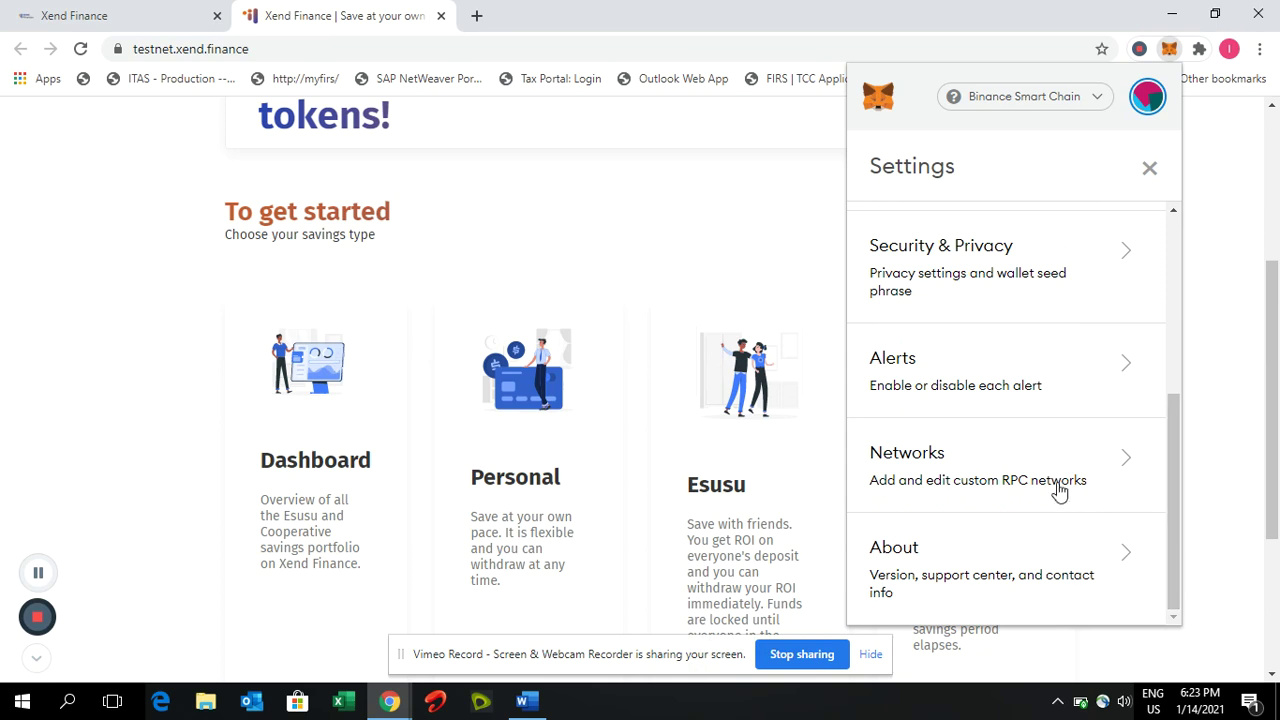
left_click(1060, 490)
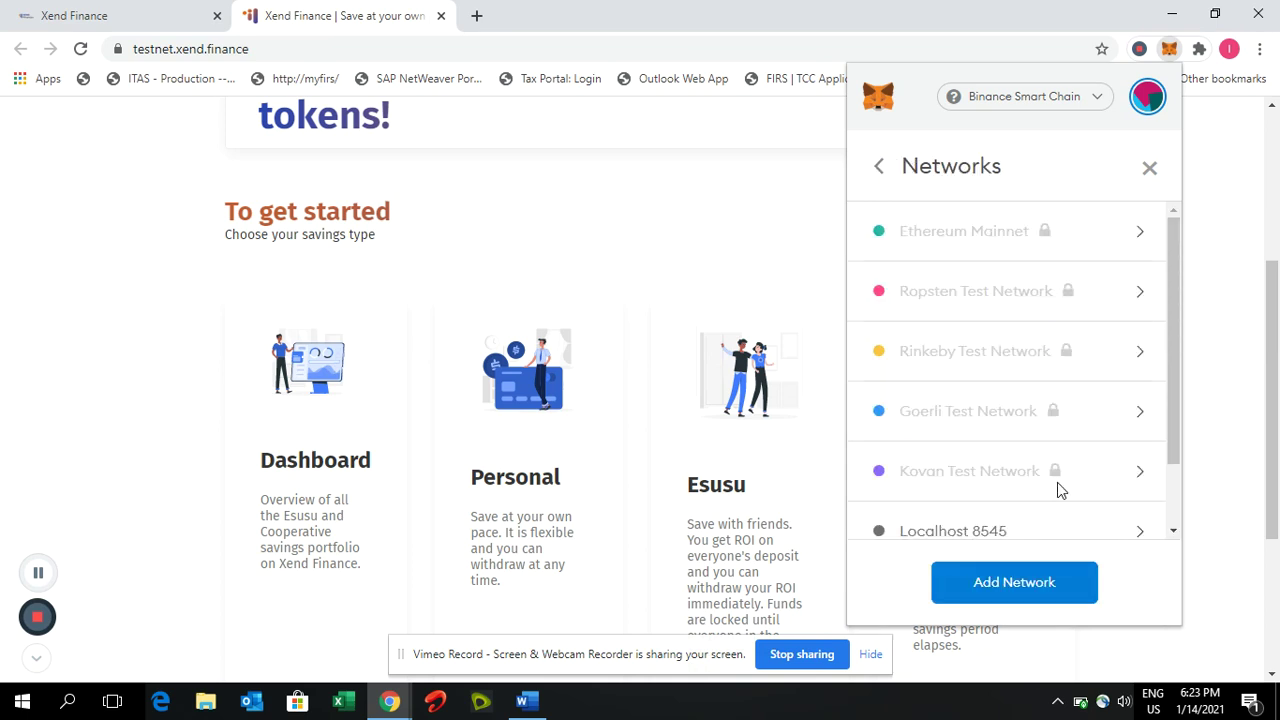
left_click(1022, 582)
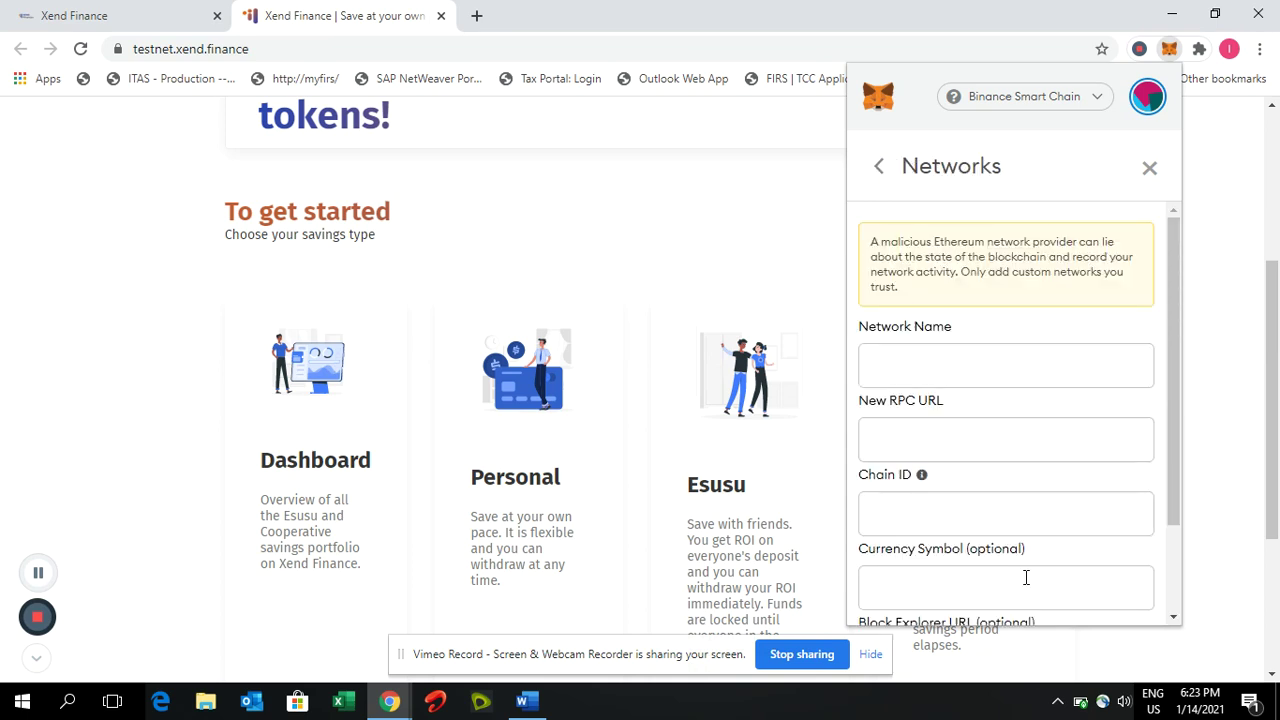
Review the Add Network form, then return to the account showing 7.8917 BNB and 80.146 BUSD
left_click_drag(1168, 366, 1178, 432)
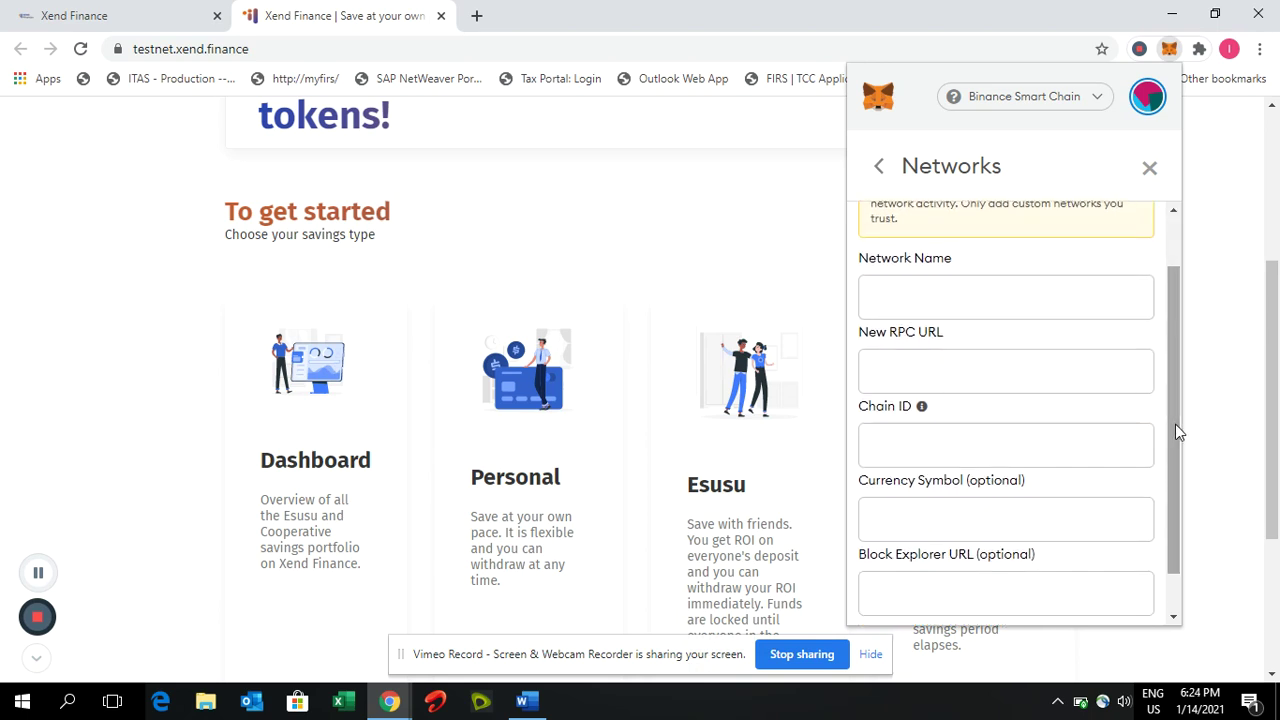
left_click_drag(1177, 432, 1177, 457)
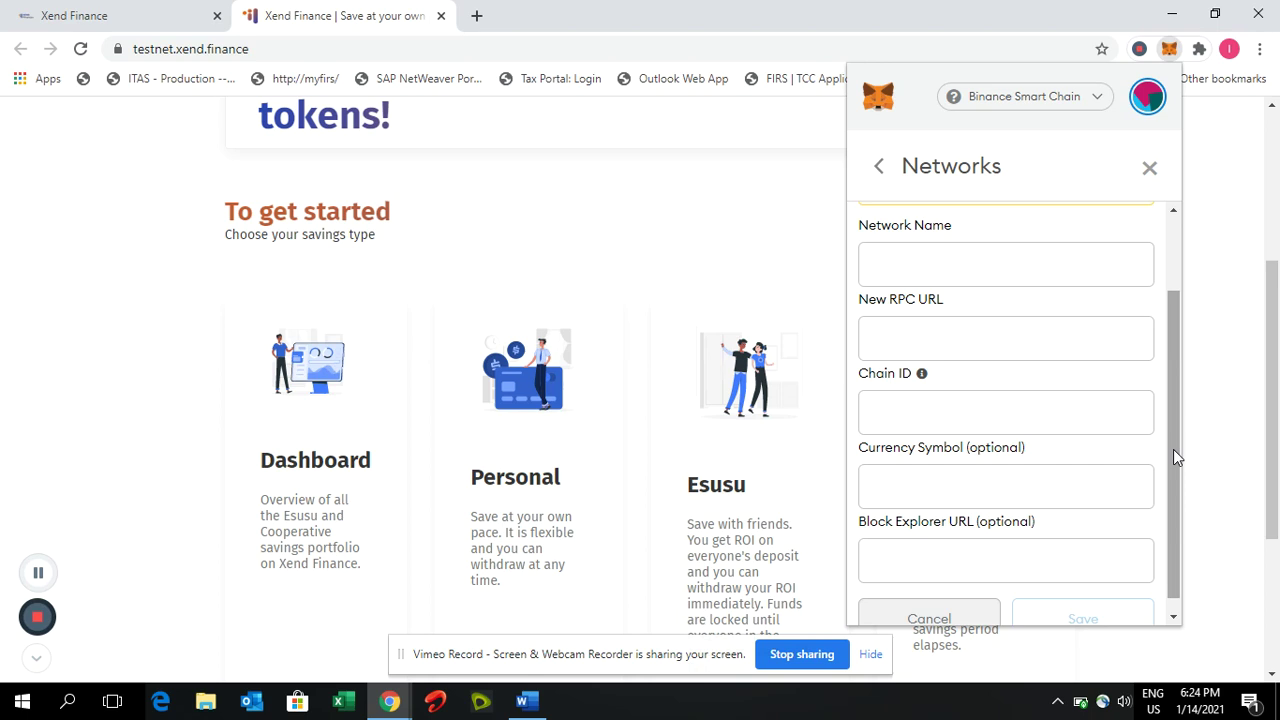
left_click_drag(1177, 457, 1177, 400)
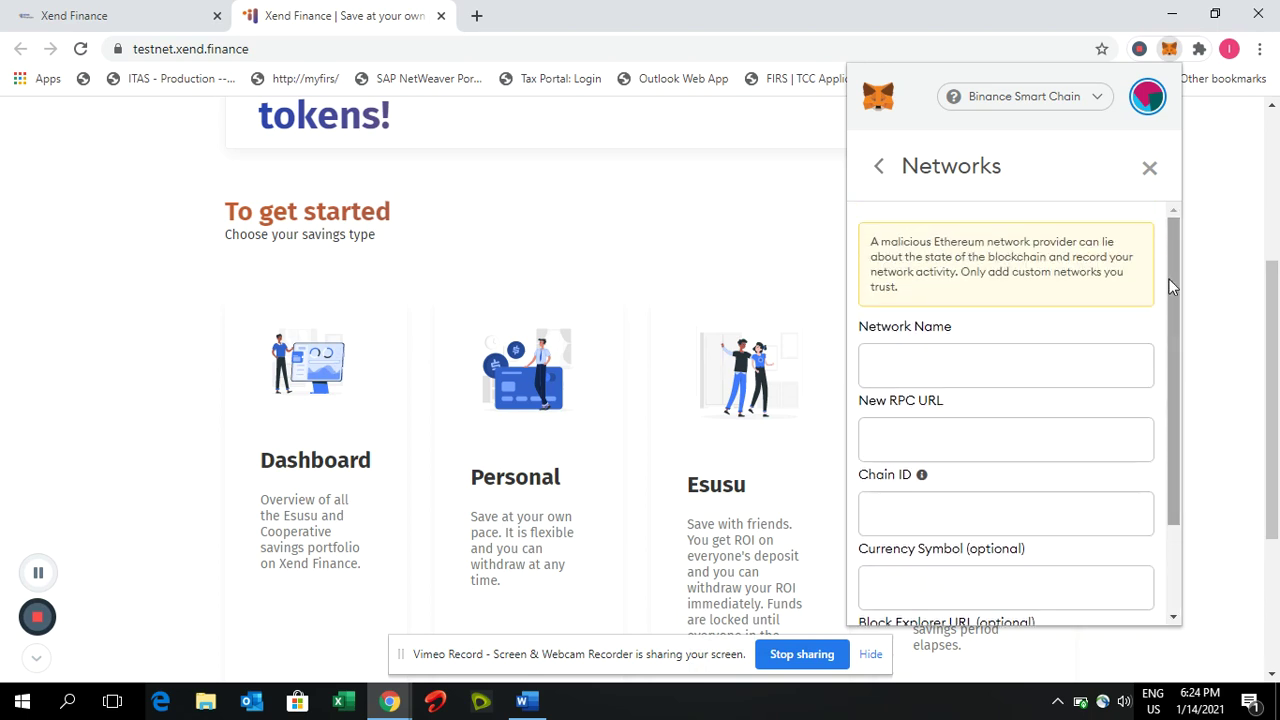
left_click(1148, 172)
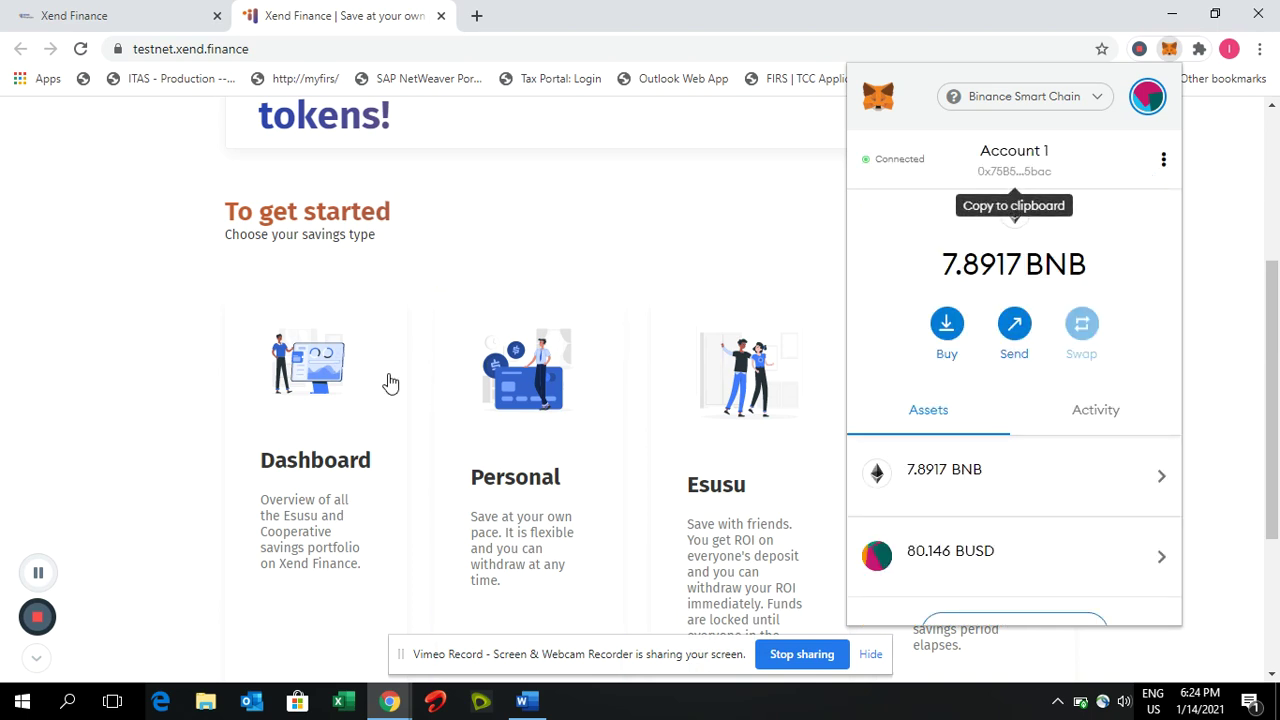
Open the Xend docs' Using MetaMask guide and scroll to 'Steps to add BSC to MetaMask'
left_click(362, 376)
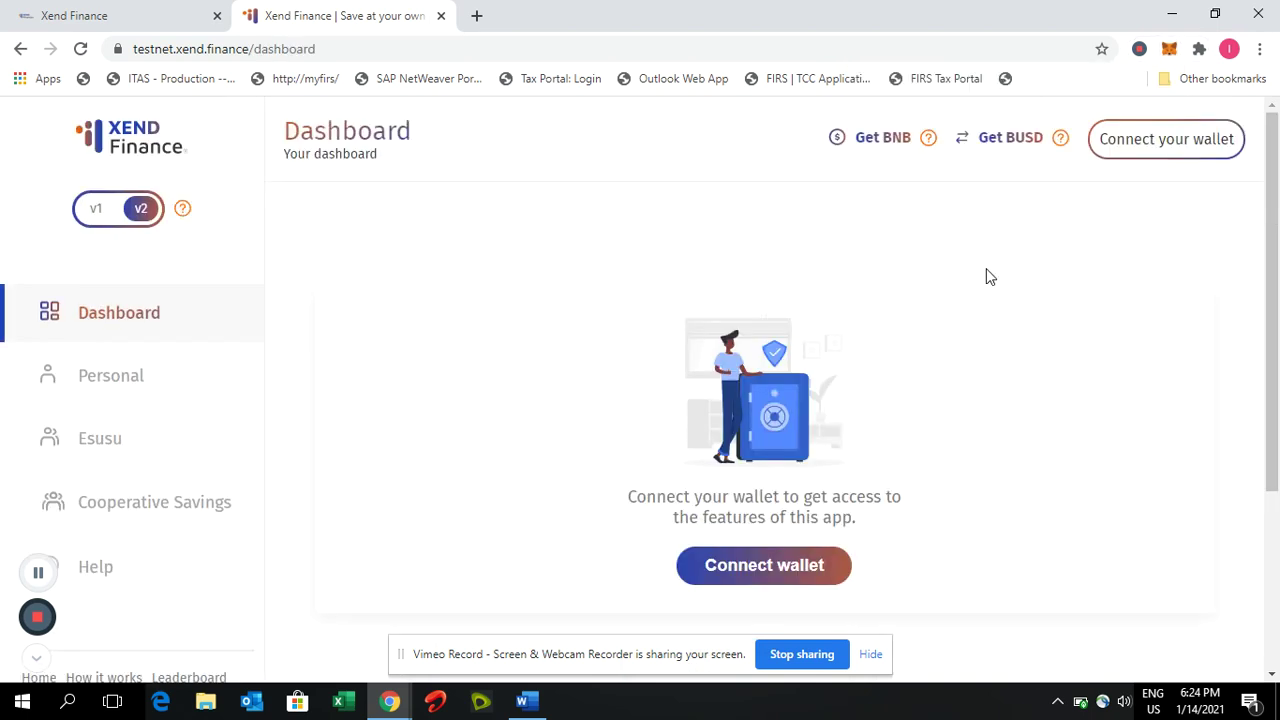
scroll(1258, 262, "down", 2)
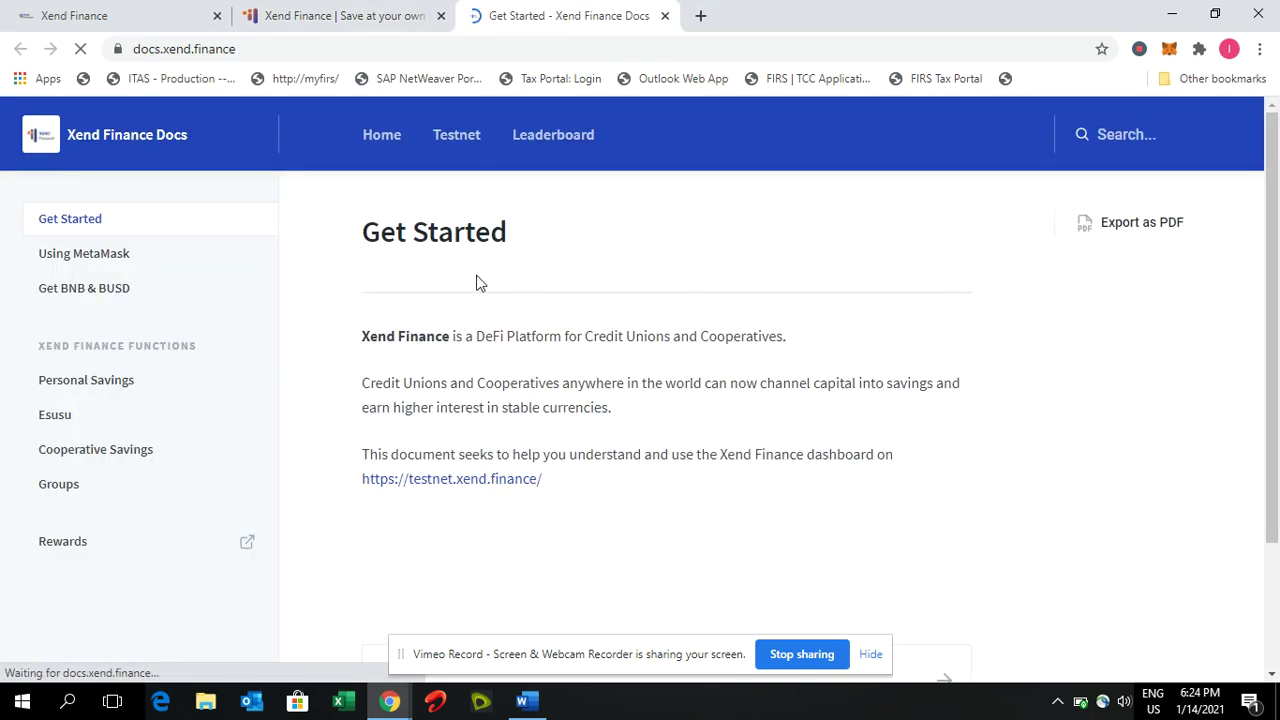
left_click(140, 258)
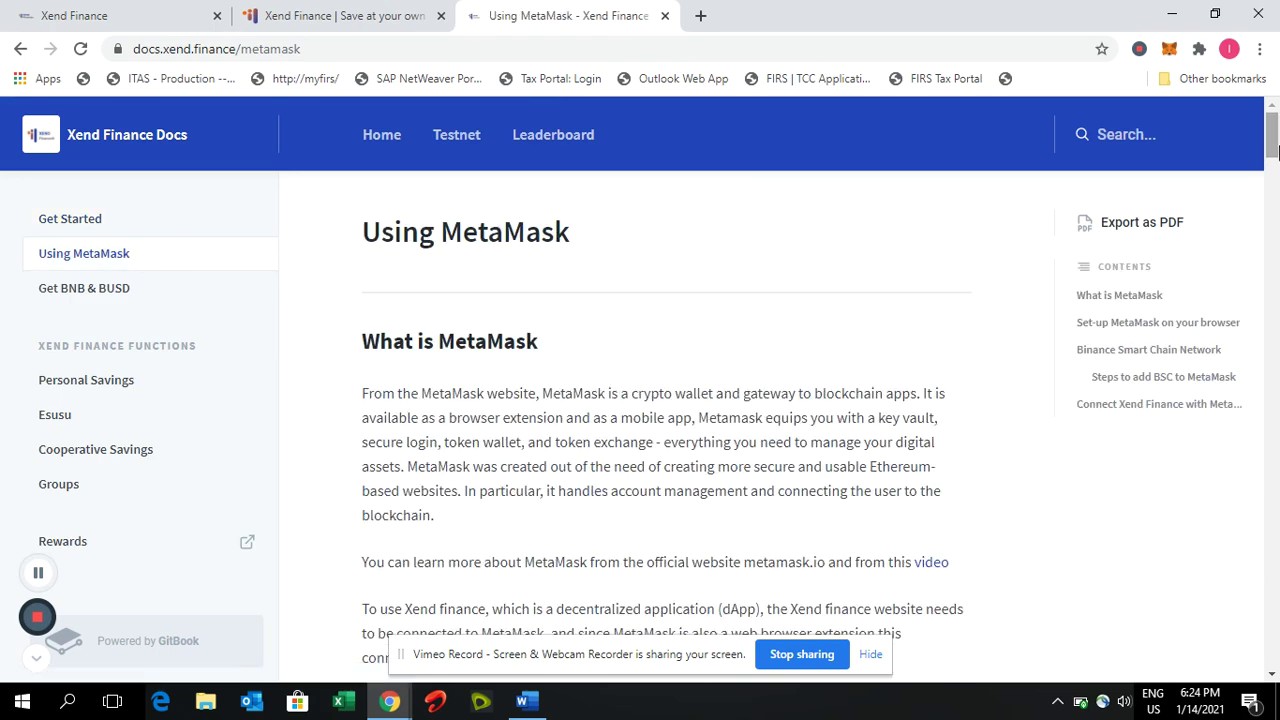
mouse_move(1274, 150)
left_mouse_down()
mouse_move(1274, 334)
mouse_move(1274, 258)
left_mouse_up()
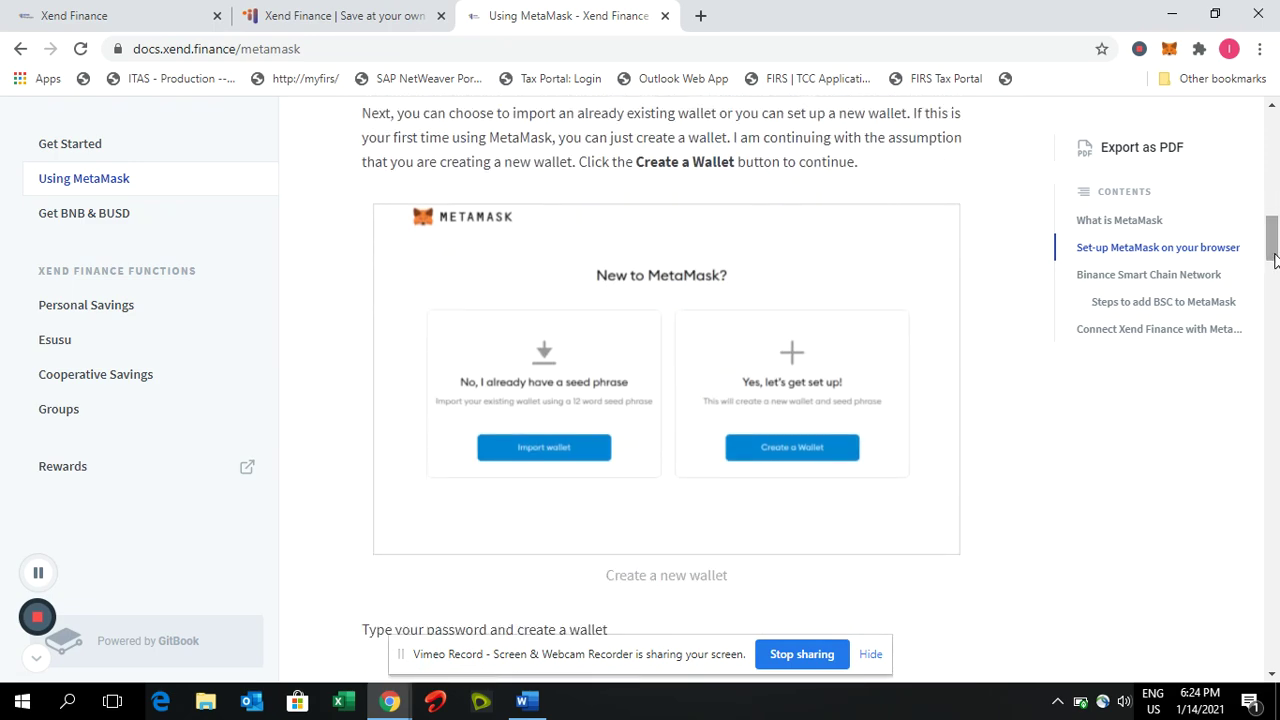
left_click_drag(1274, 258, 1274, 472)
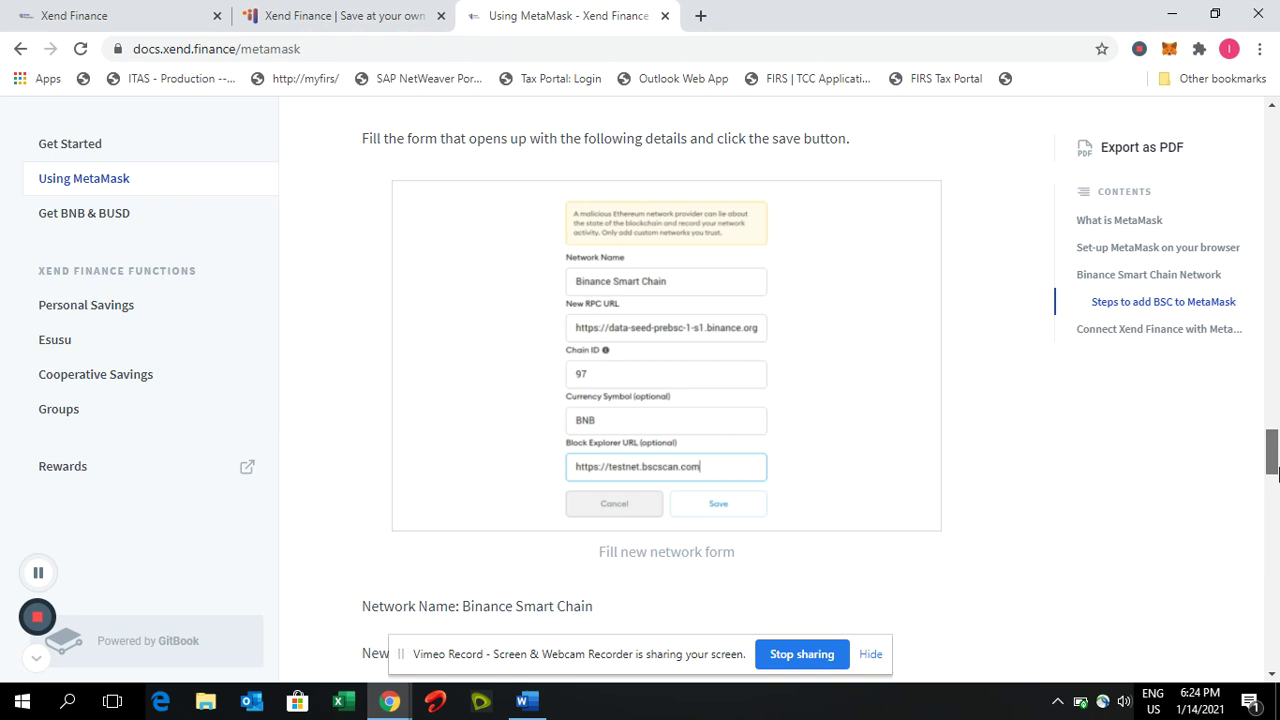
left_click_drag(1274, 472, 1275, 500)
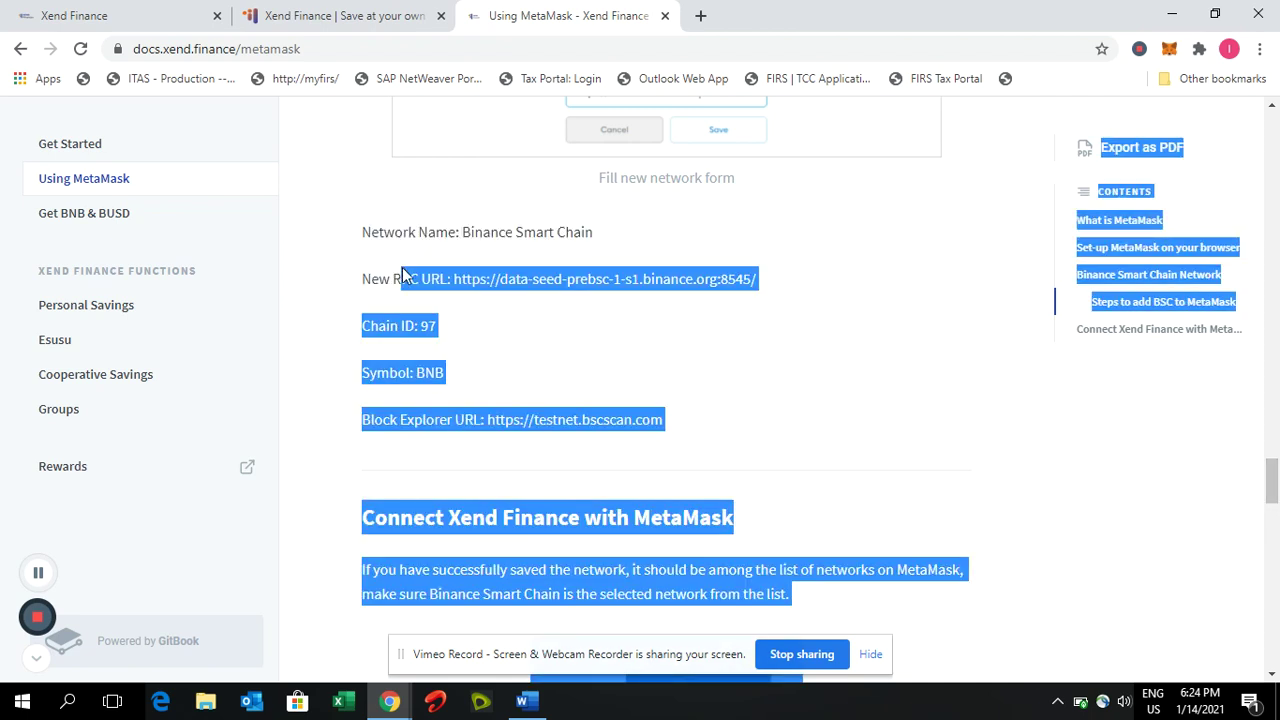
Highlight the Binance Smart Chain settings: Chain ID 97, symbol BNB, testnet RPC and explorer URL
left_click_drag(377, 245, 640, 610)
left_click(351, 223)
left_click_drag(342, 221, 363, 229)
left_click(314, 197)
left_click_drag(620, 224, 345, 227)
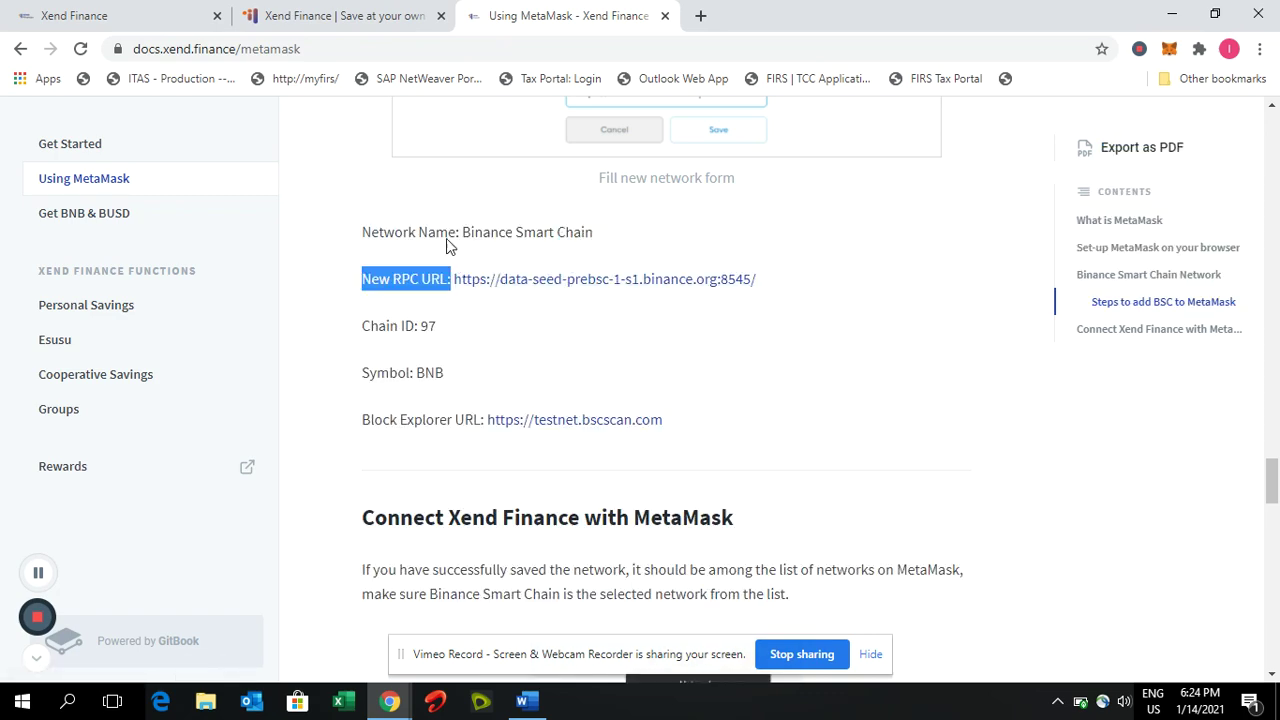
left_click(345, 222)
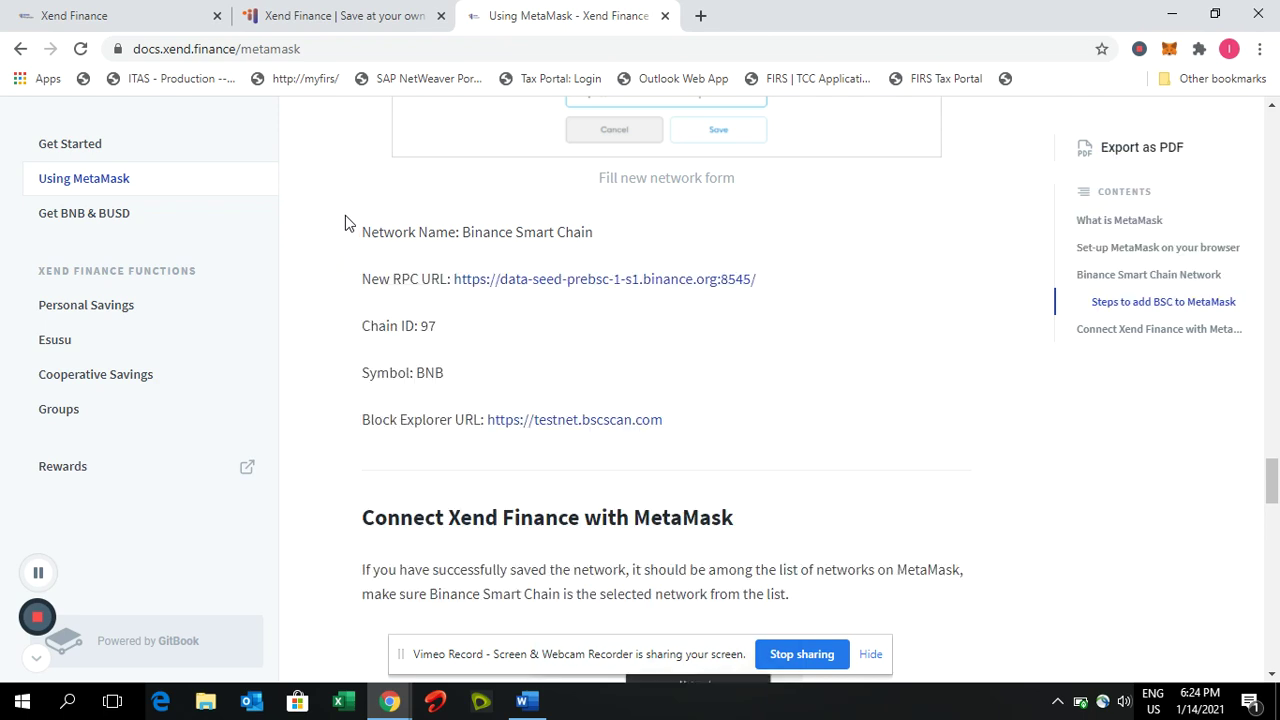
mouse_move(671, 420)
left_mouse_down()
mouse_move(588, 390)
mouse_move(540, 320)
mouse_move(424, 232)
mouse_move(366, 228)
left_mouse_up()
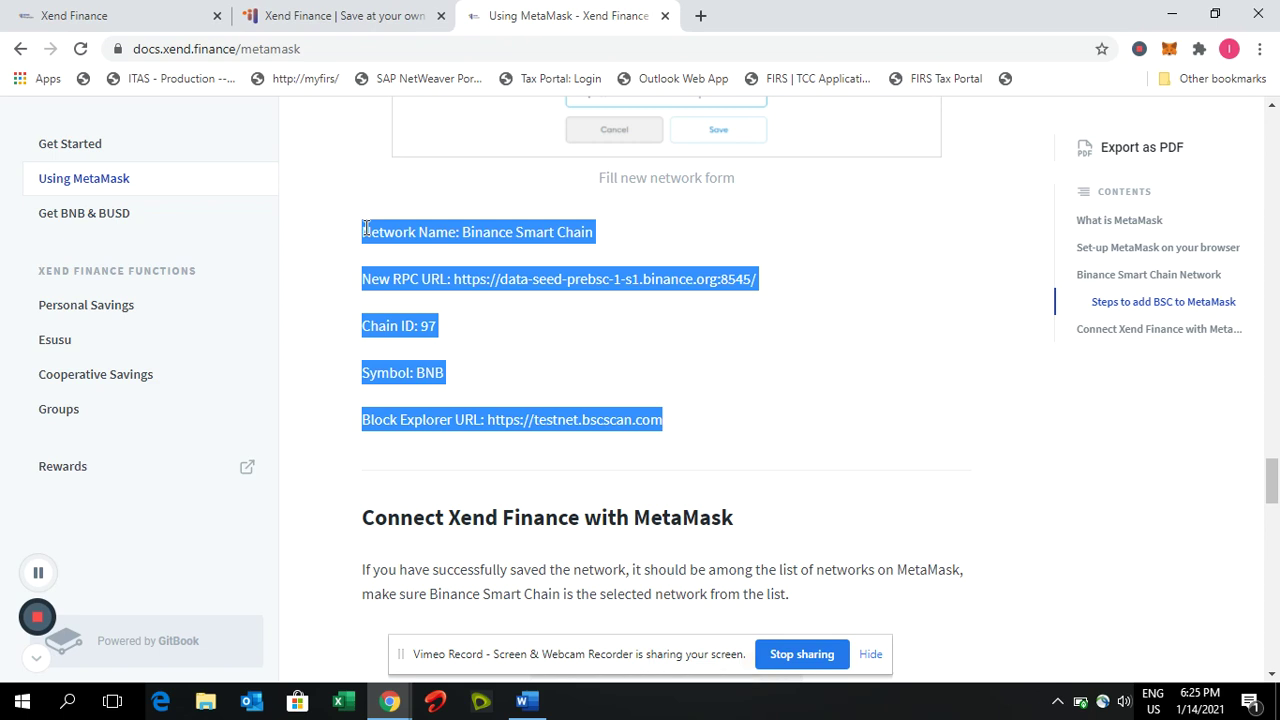
left_click(698, 347)
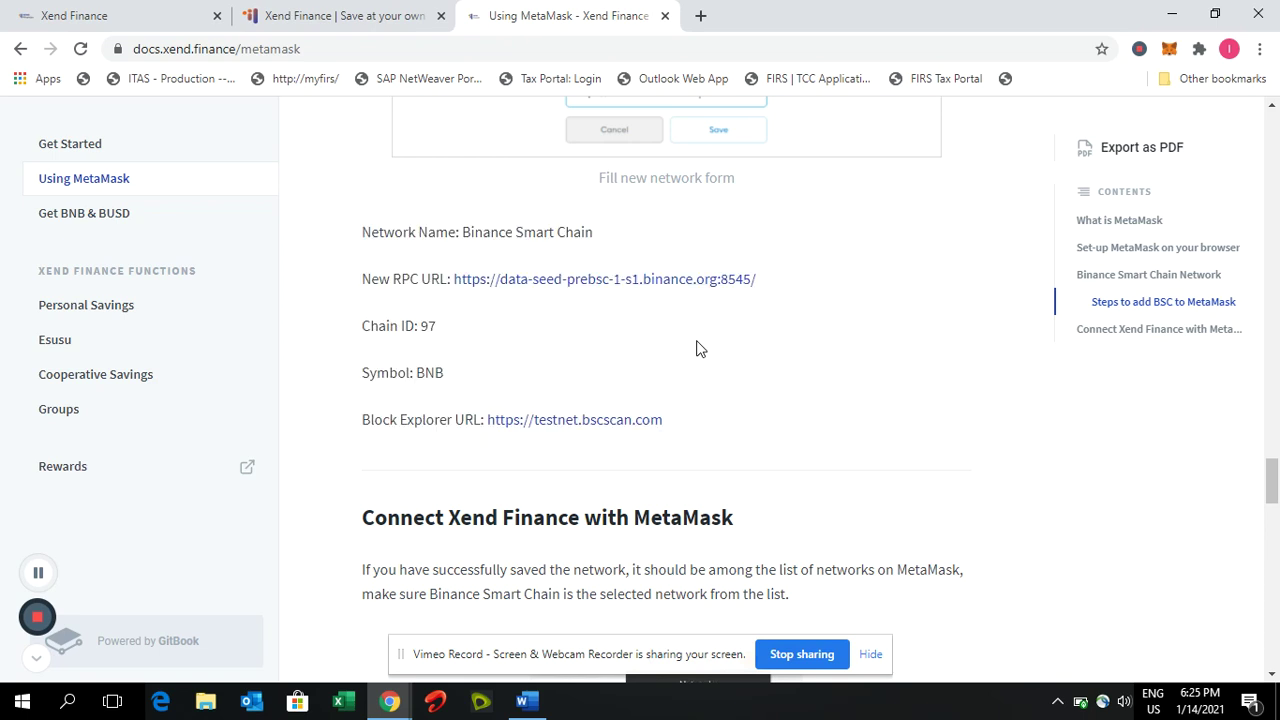
Open MetaMask's saved networks list under Settings > Networks
left_click(1169, 50)
left_click(1148, 97)
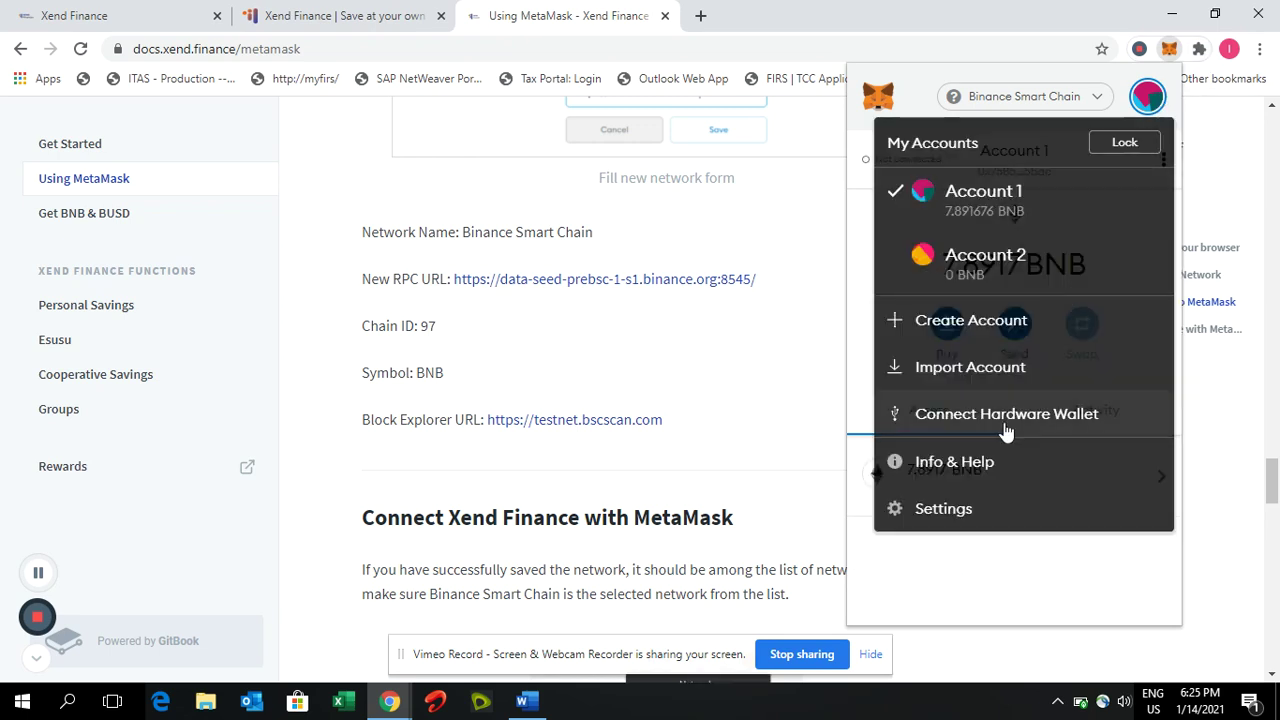
left_click(957, 508)
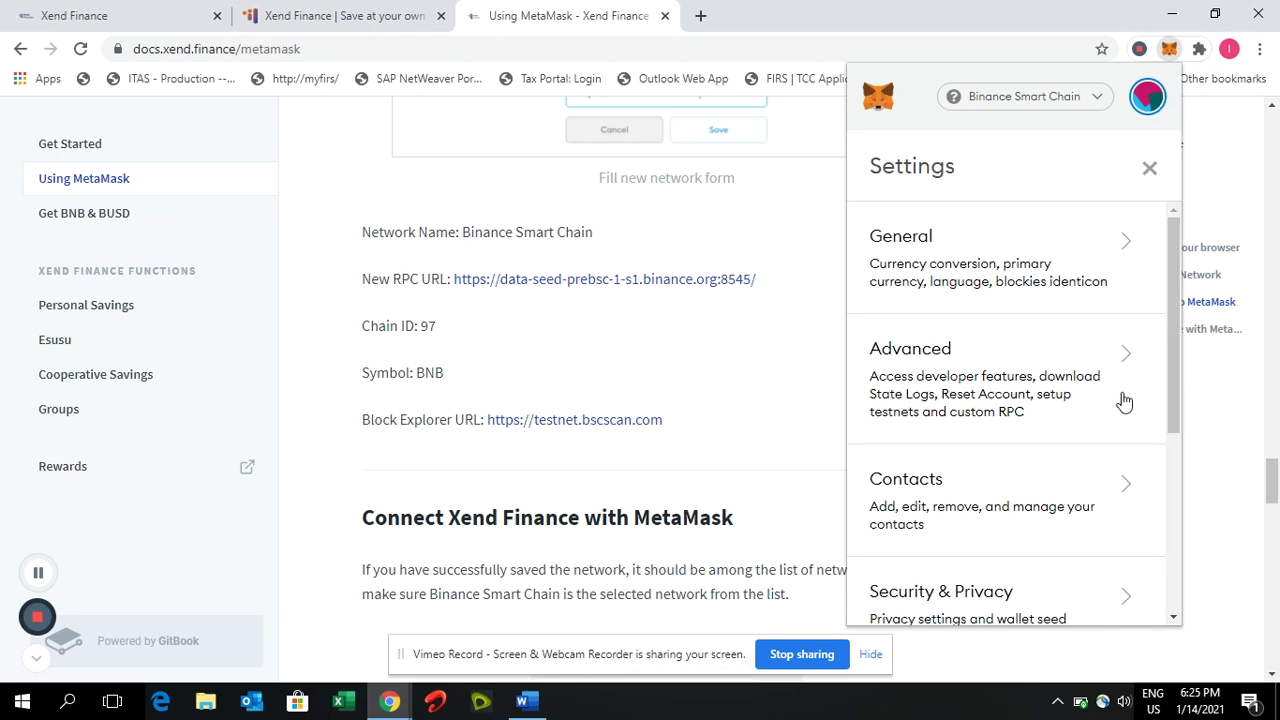
left_click_drag(1173, 391, 1174, 534)
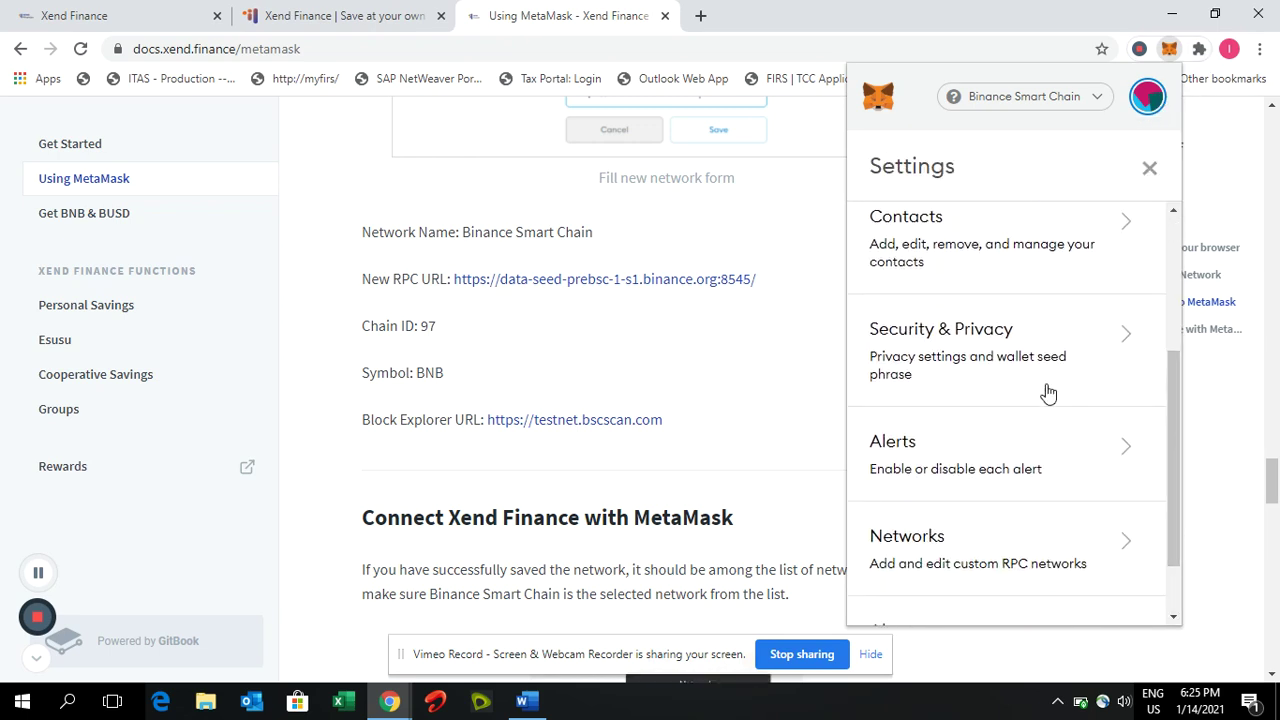
left_click(948, 545)
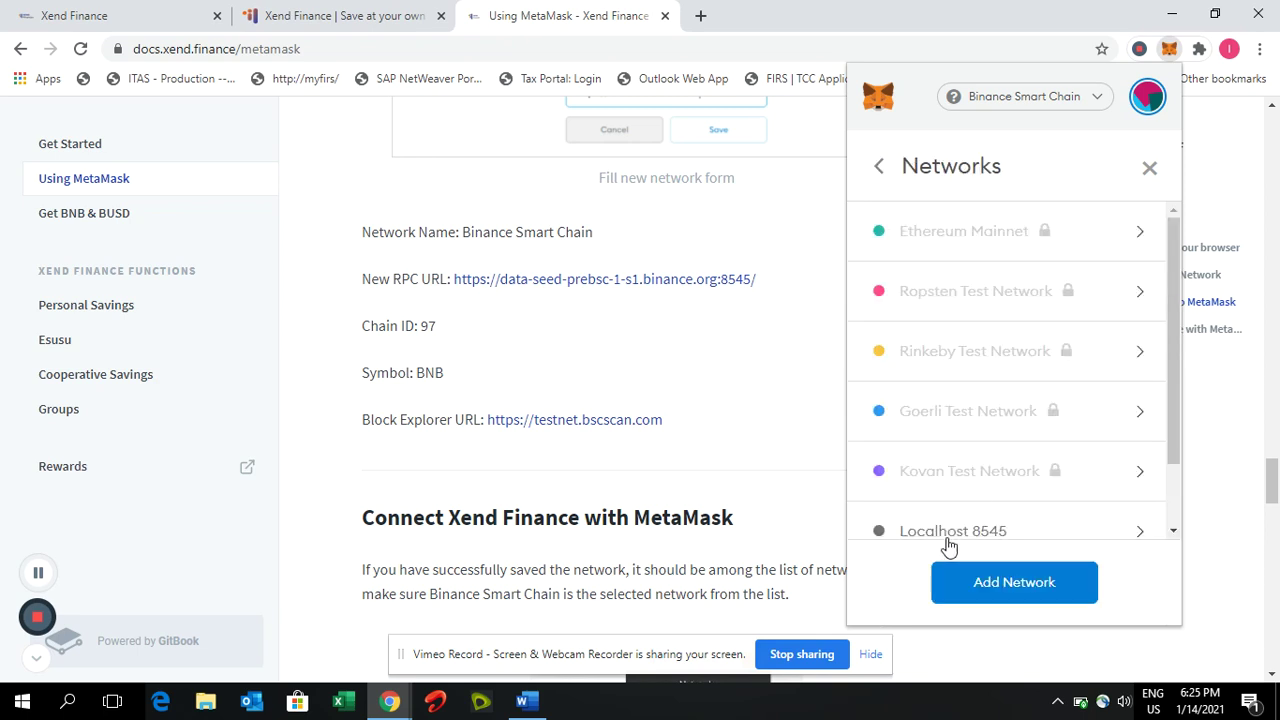
Cancel the Add Network form, confirm Binance Smart Chain is listed, and close the wallet
left_click(1000, 582)
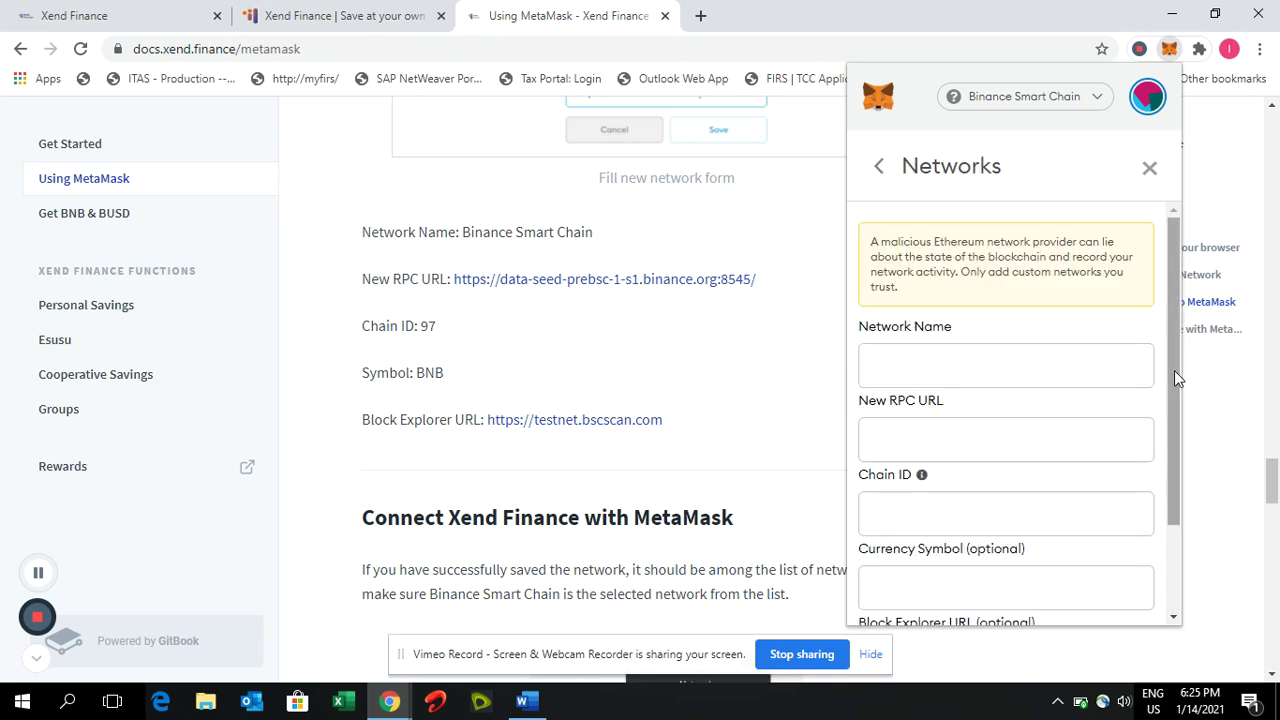
left_click_drag(1174, 370, 1177, 437)
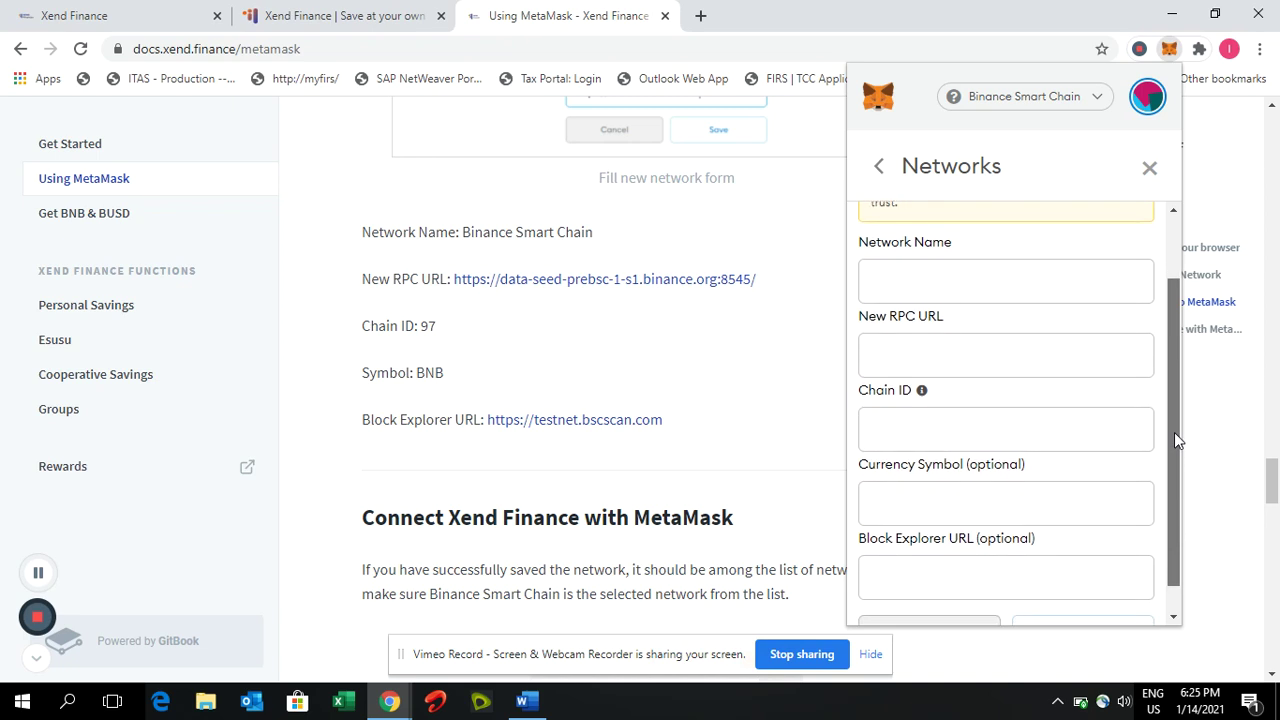
left_click_drag(1174, 432, 1174, 463)
left_click(946, 606)
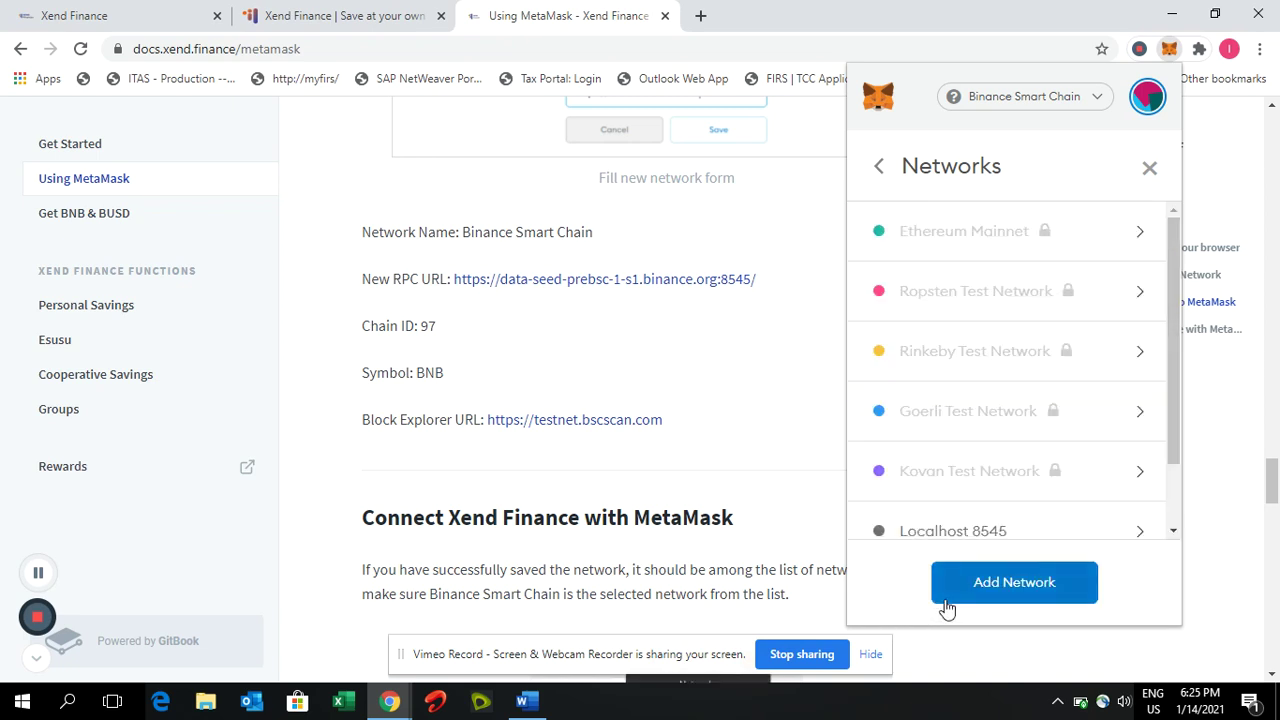
left_click_drag(1178, 310, 1172, 371)
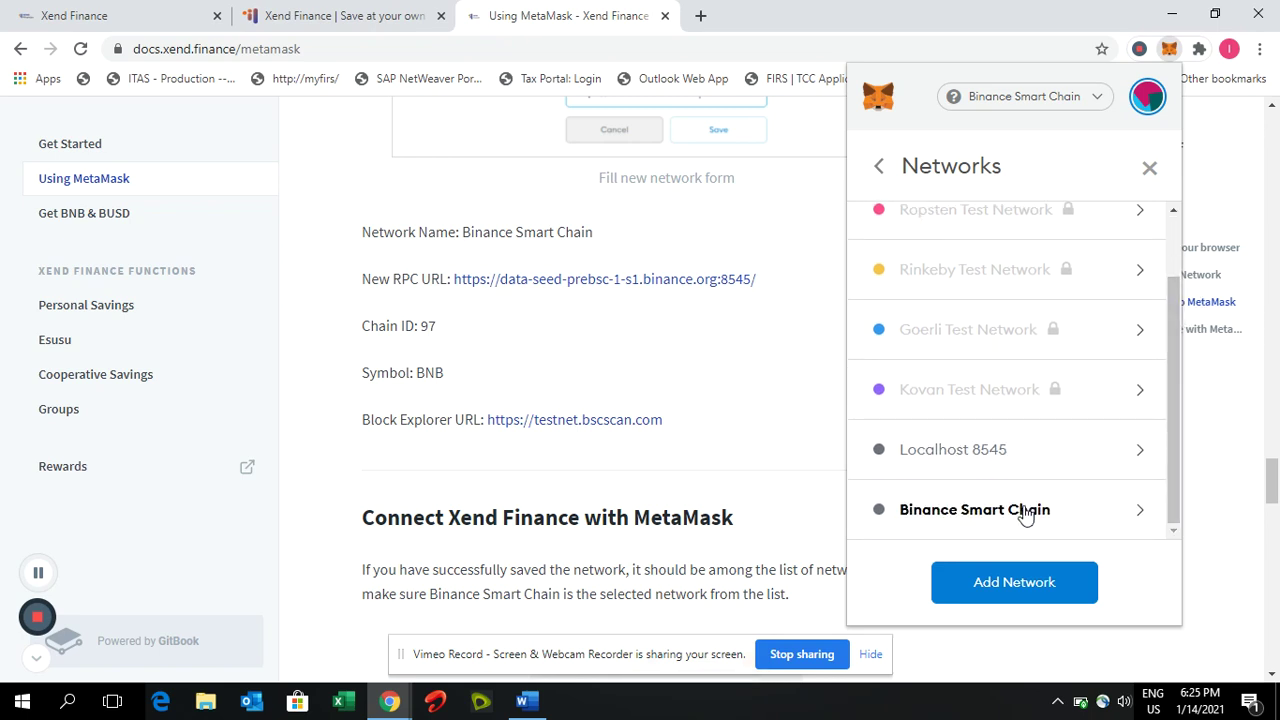
left_click(880, 170)
left_click(1150, 168)
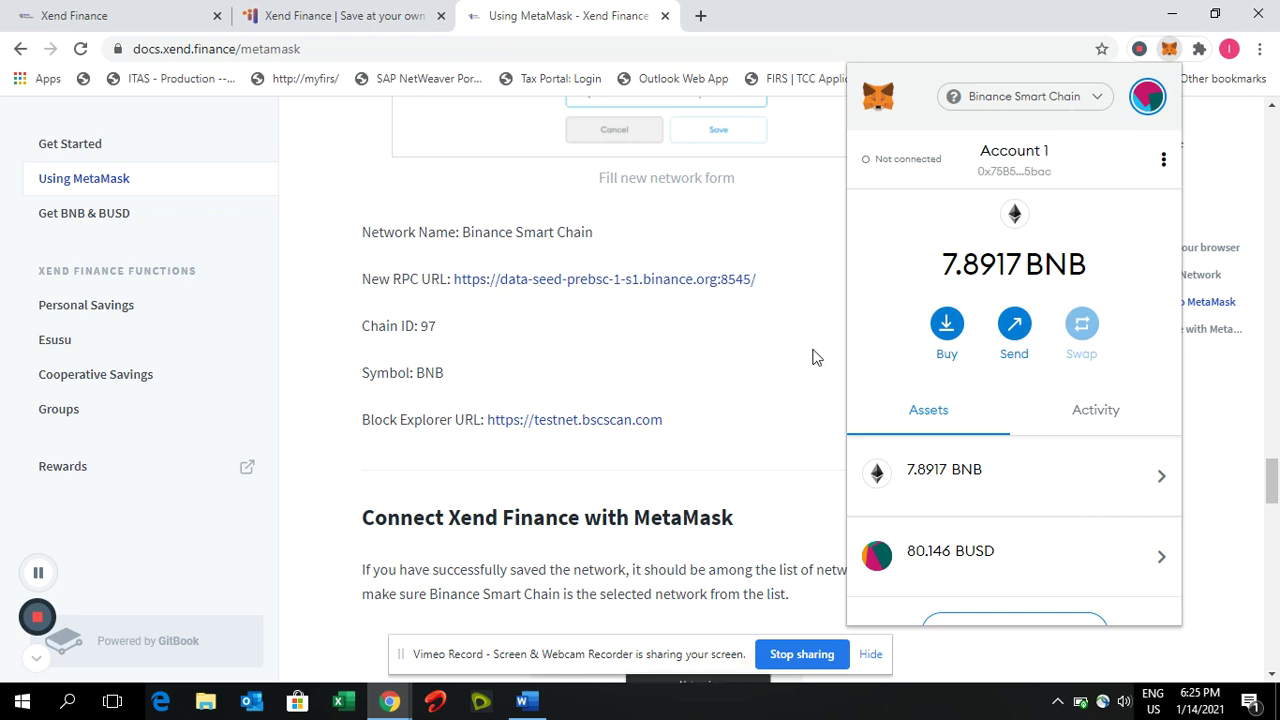
left_click(740, 388)
Connect MetaMask to the Xend testnet dashboard, revealing a 36.7862 BUSD portfolio value
left_click(340, 15)
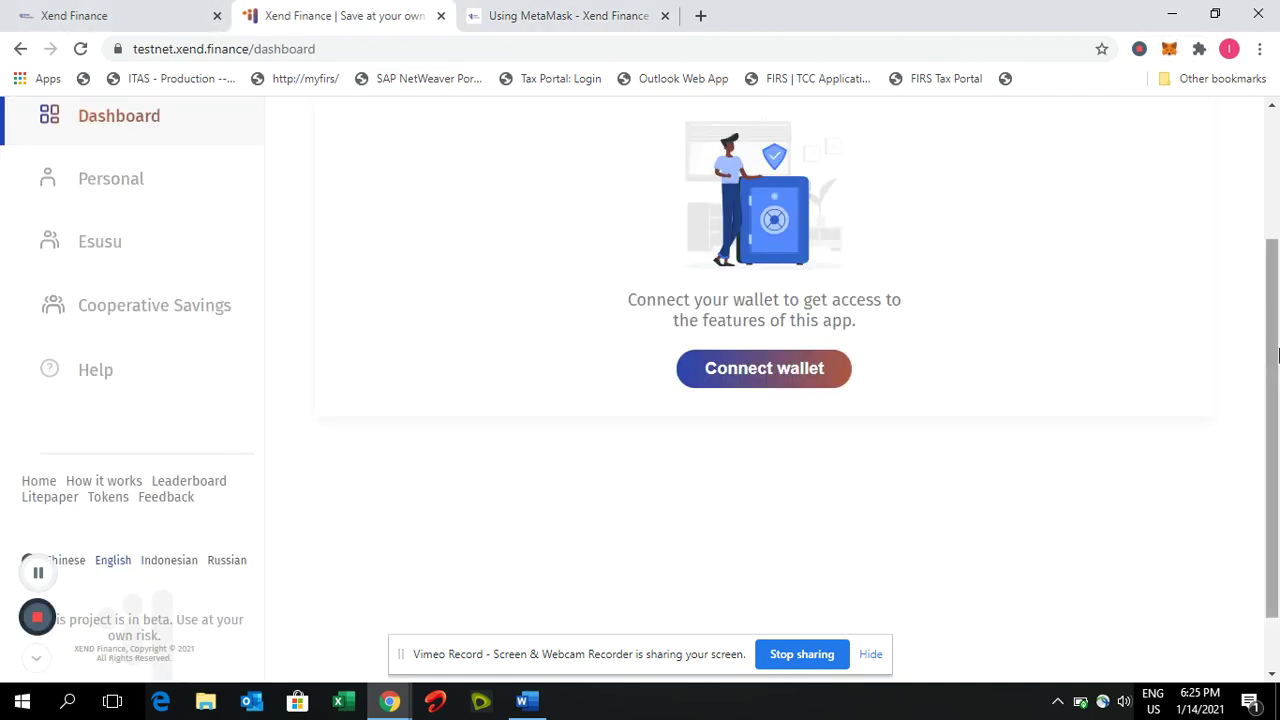
left_click_drag(1274, 357, 1268, 97)
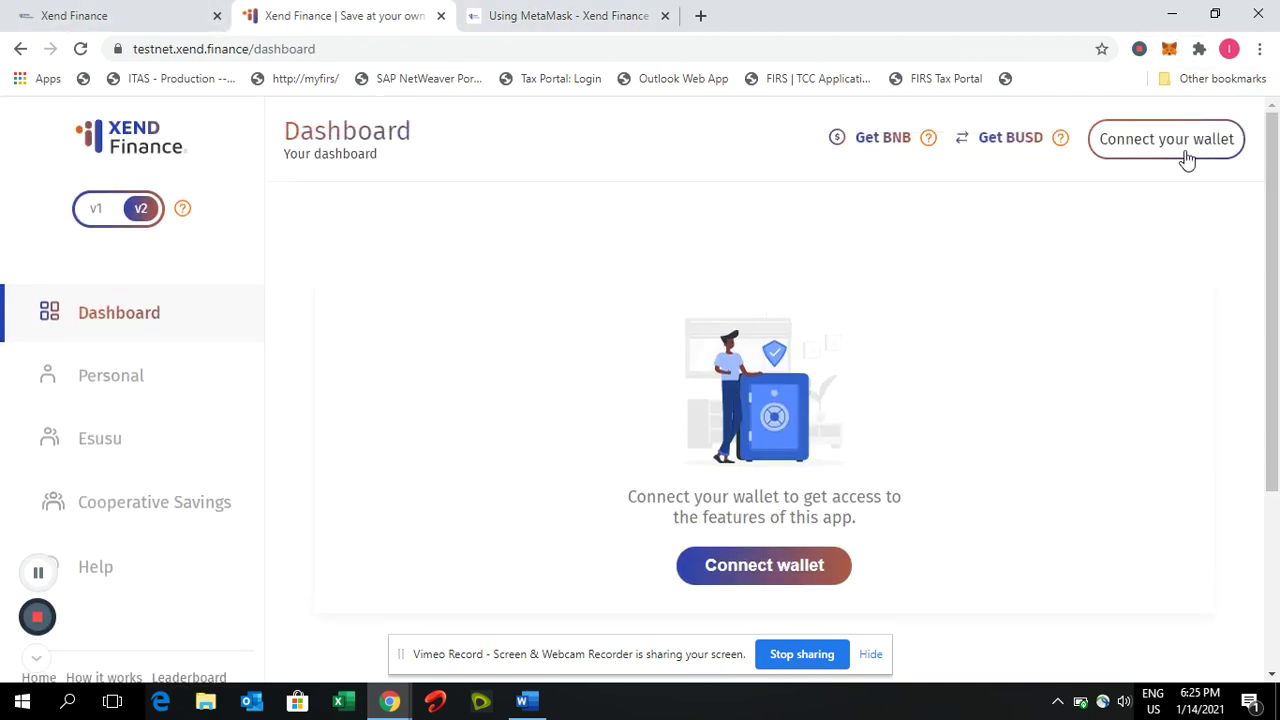
left_click(1186, 155)
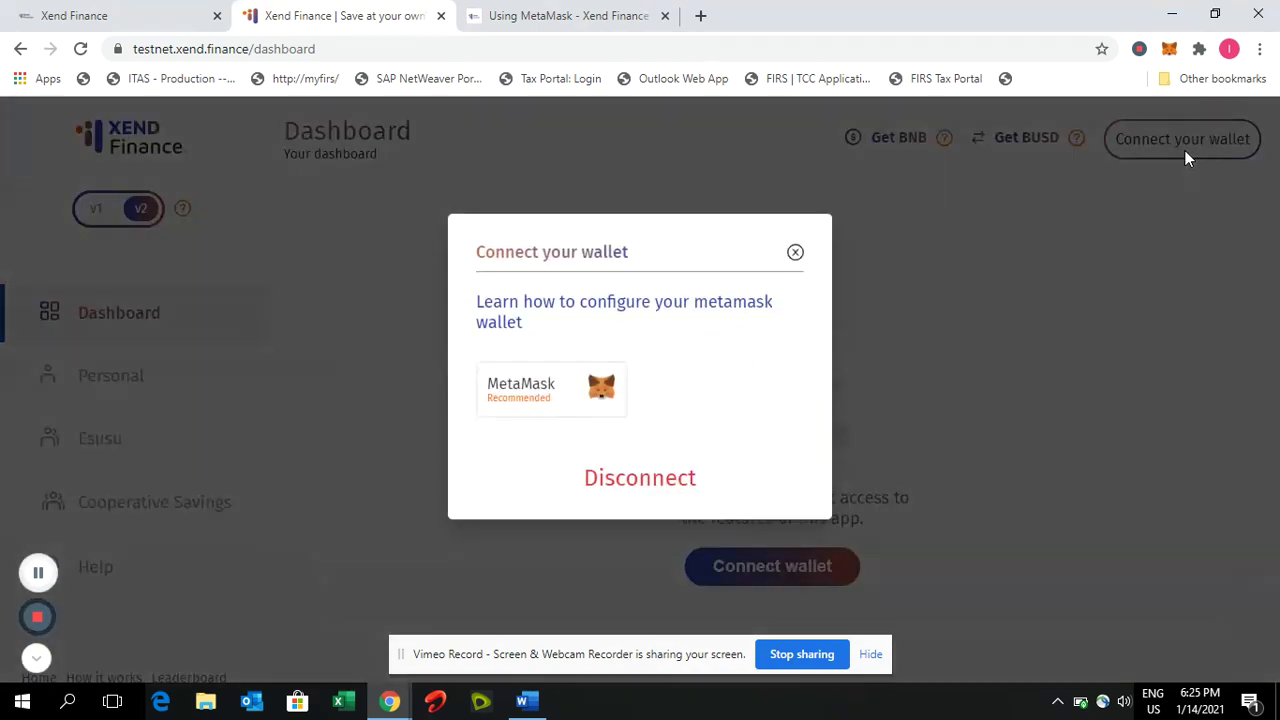
left_click(577, 391)
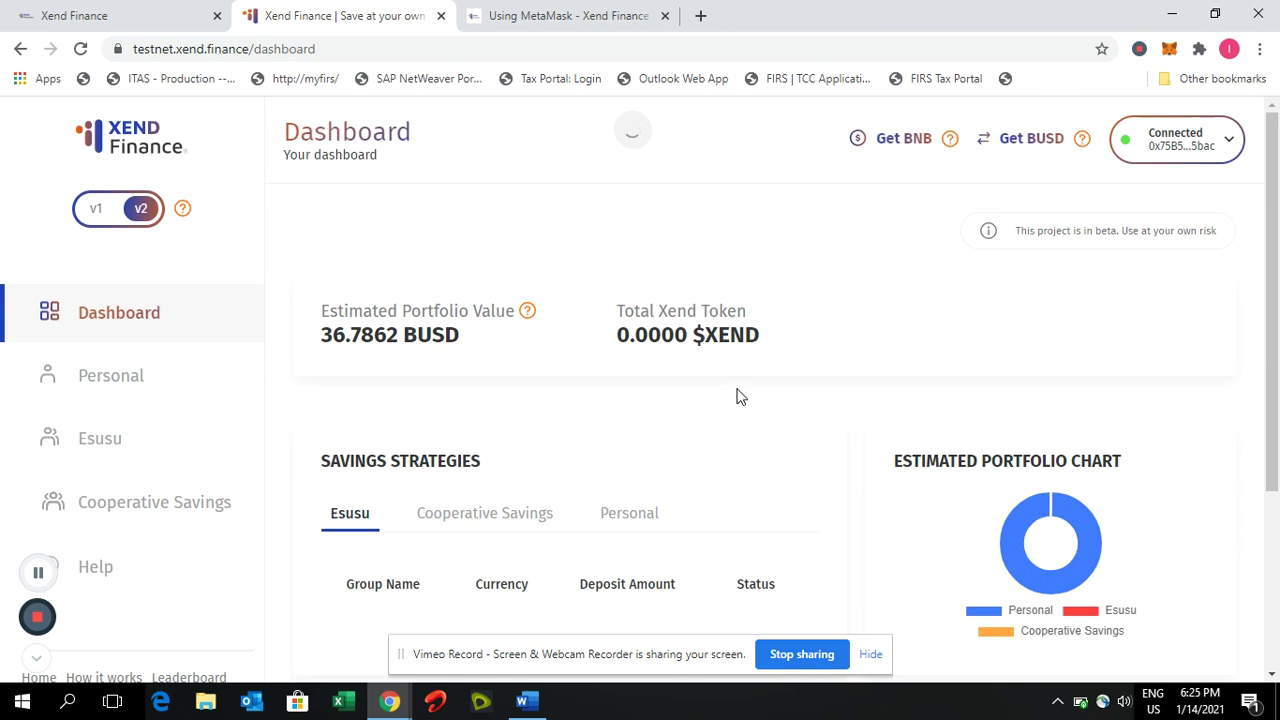
Copy the Account 1 address from the MetaMask popup, then close the popup
left_click(1170, 52)
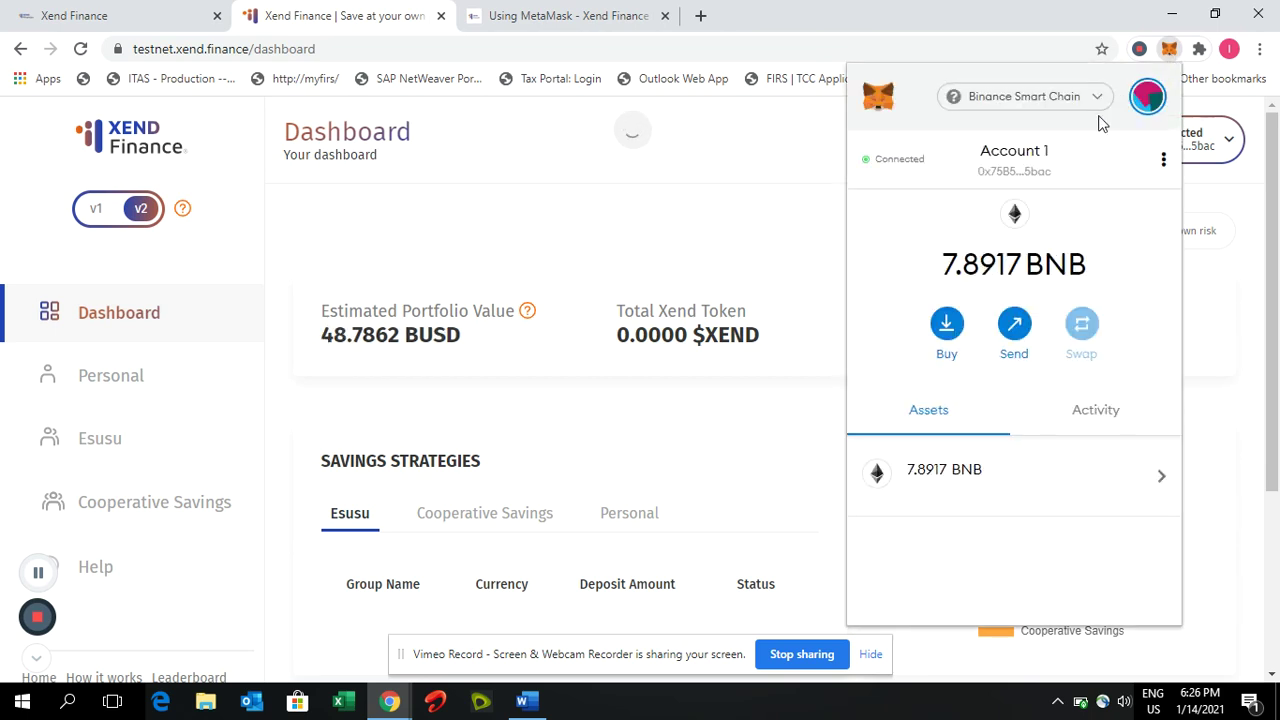
left_click(1005, 165)
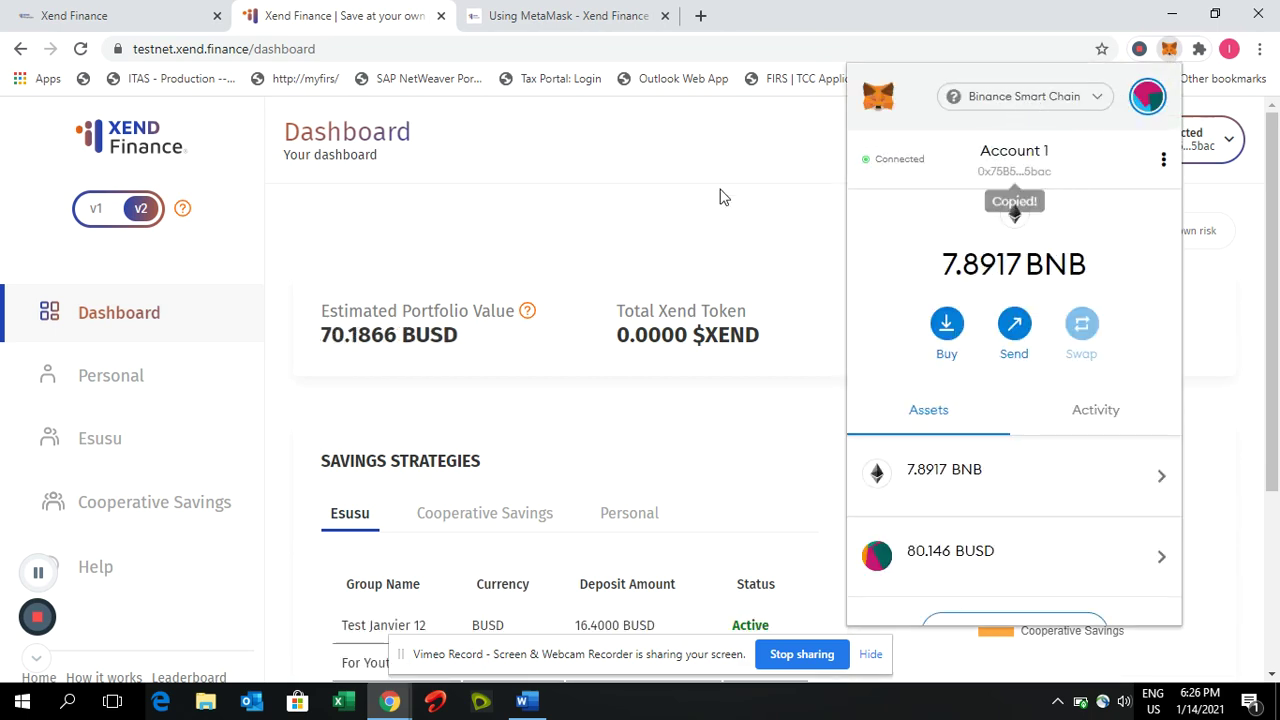
left_click(576, 215)
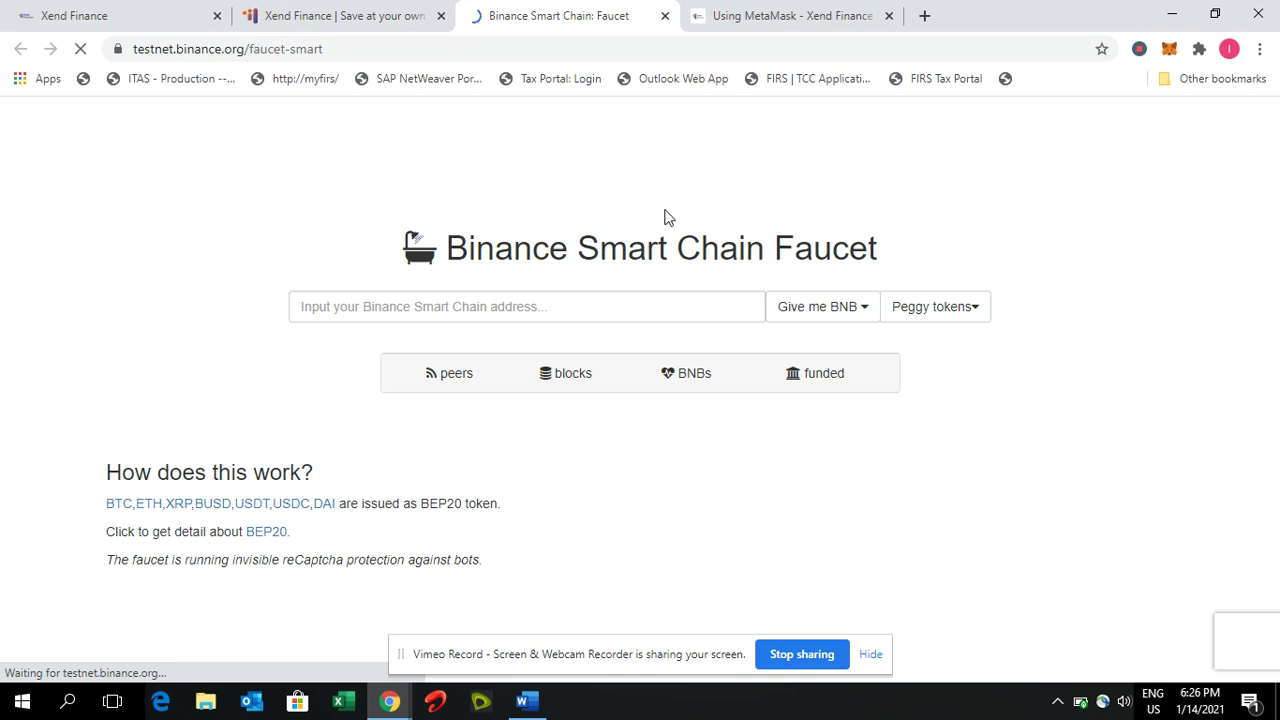
Paste the wallet address into the faucet, request 1 BNB, and confirm MetaMask shows 8.8917 BNB
right_click(422, 314)
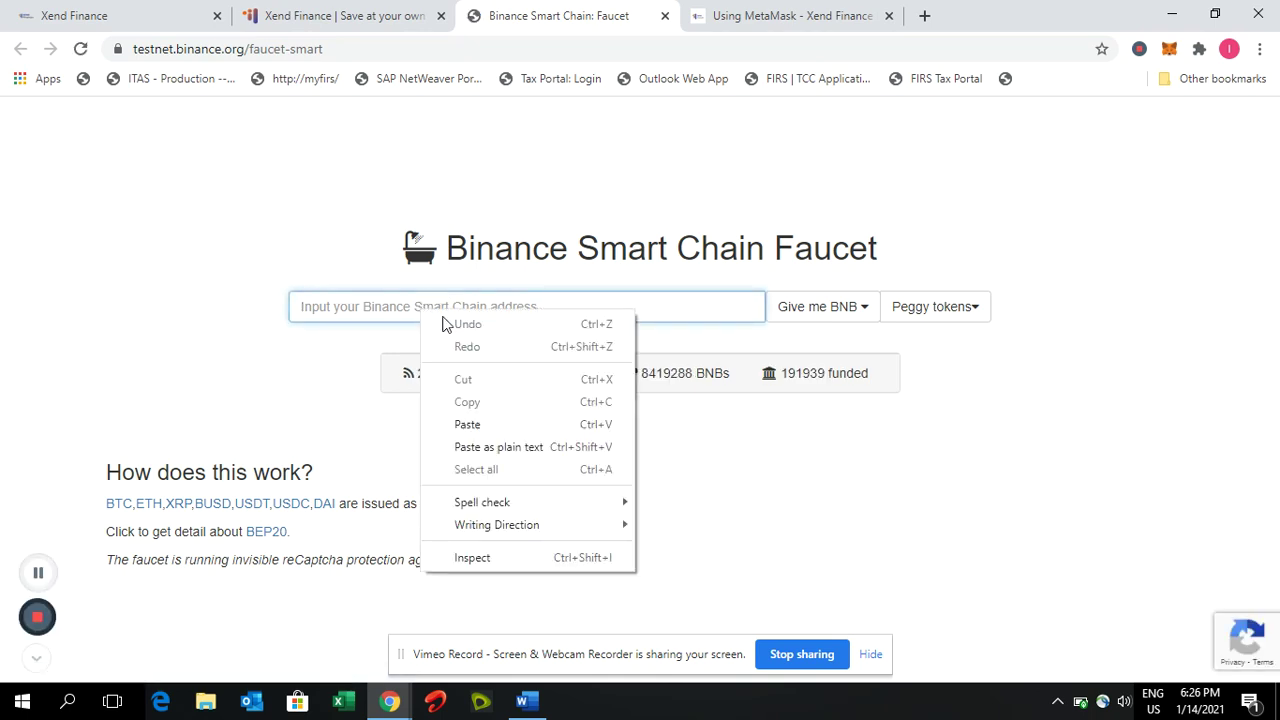
left_click(514, 450)
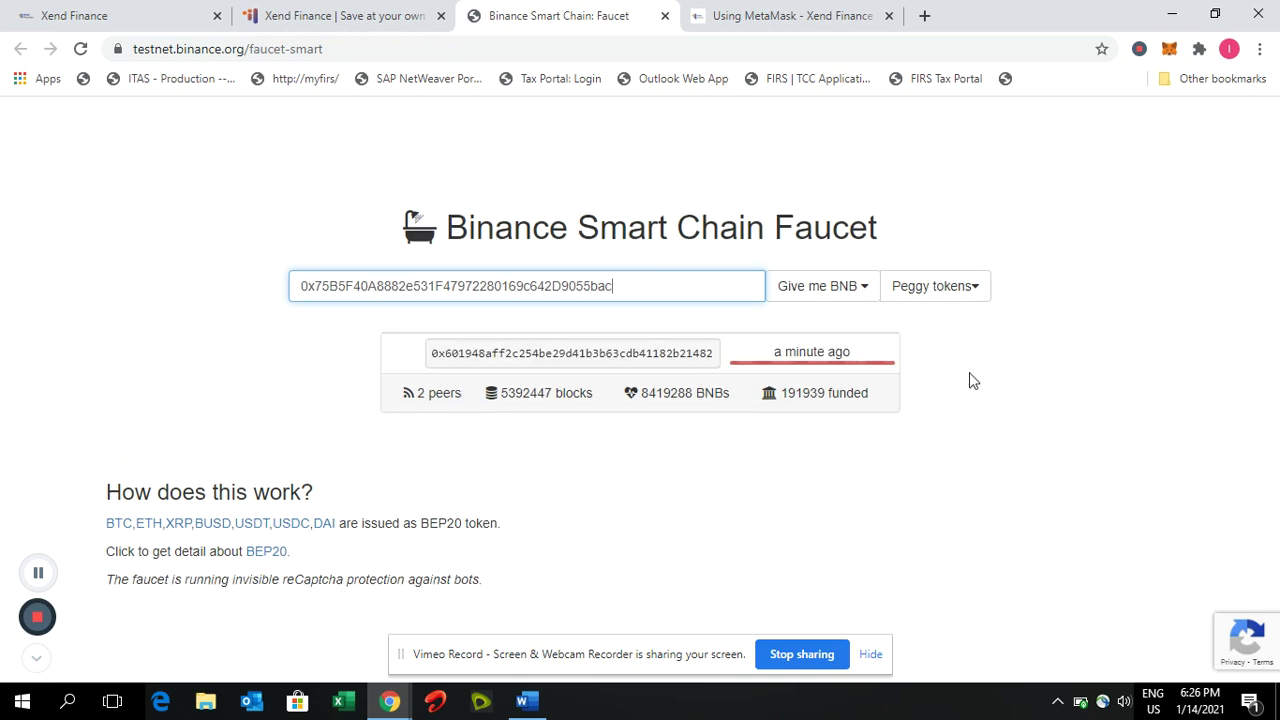
left_click(841, 288)
left_click(801, 322)
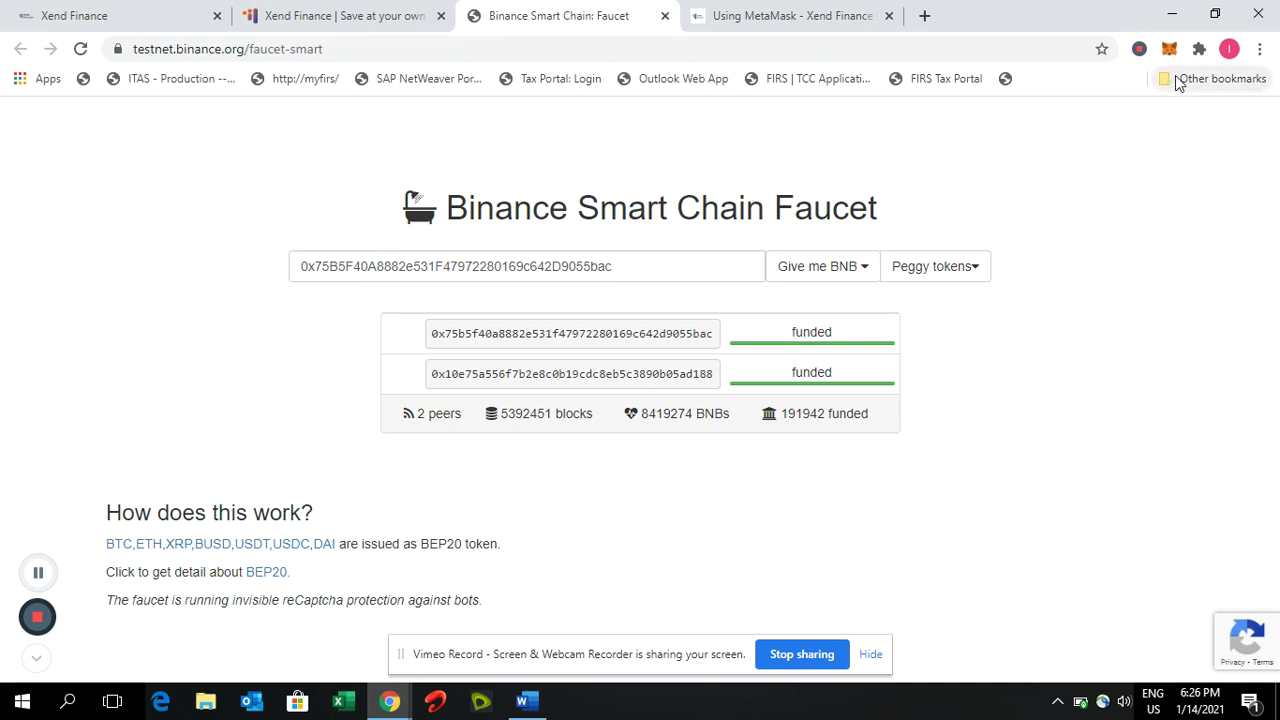
left_click(1169, 50)
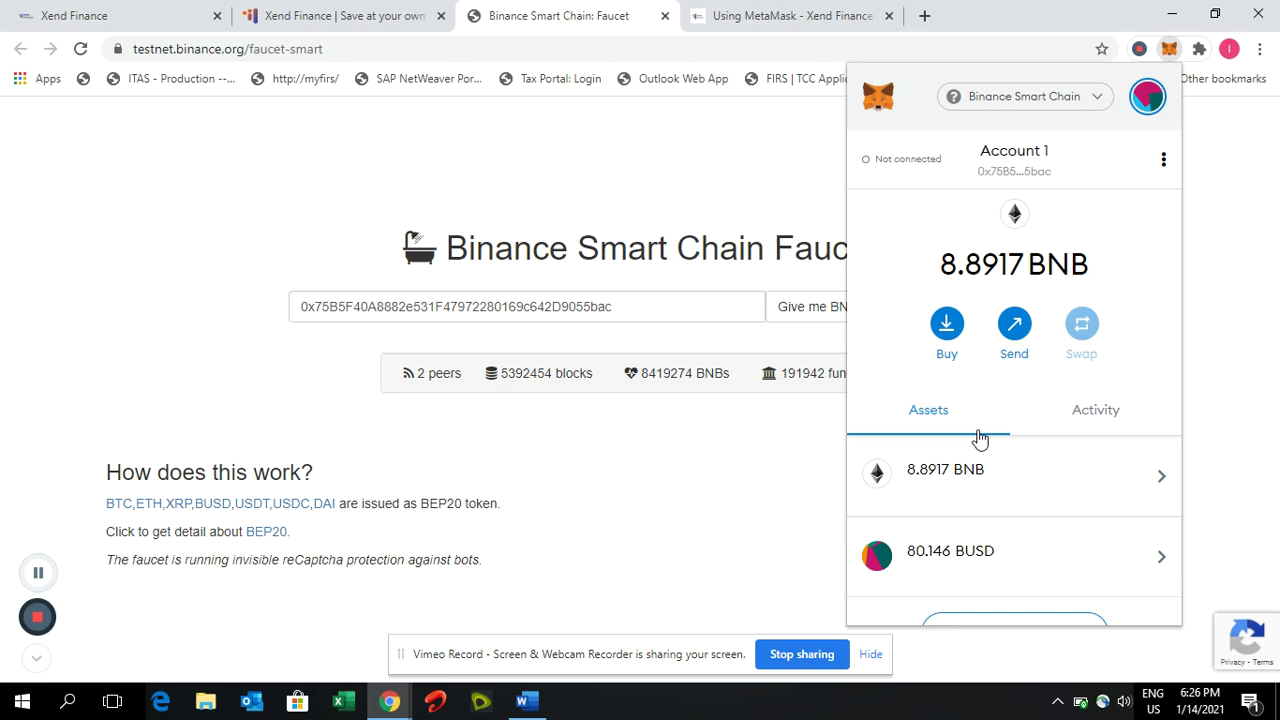
left_click(587, 117)
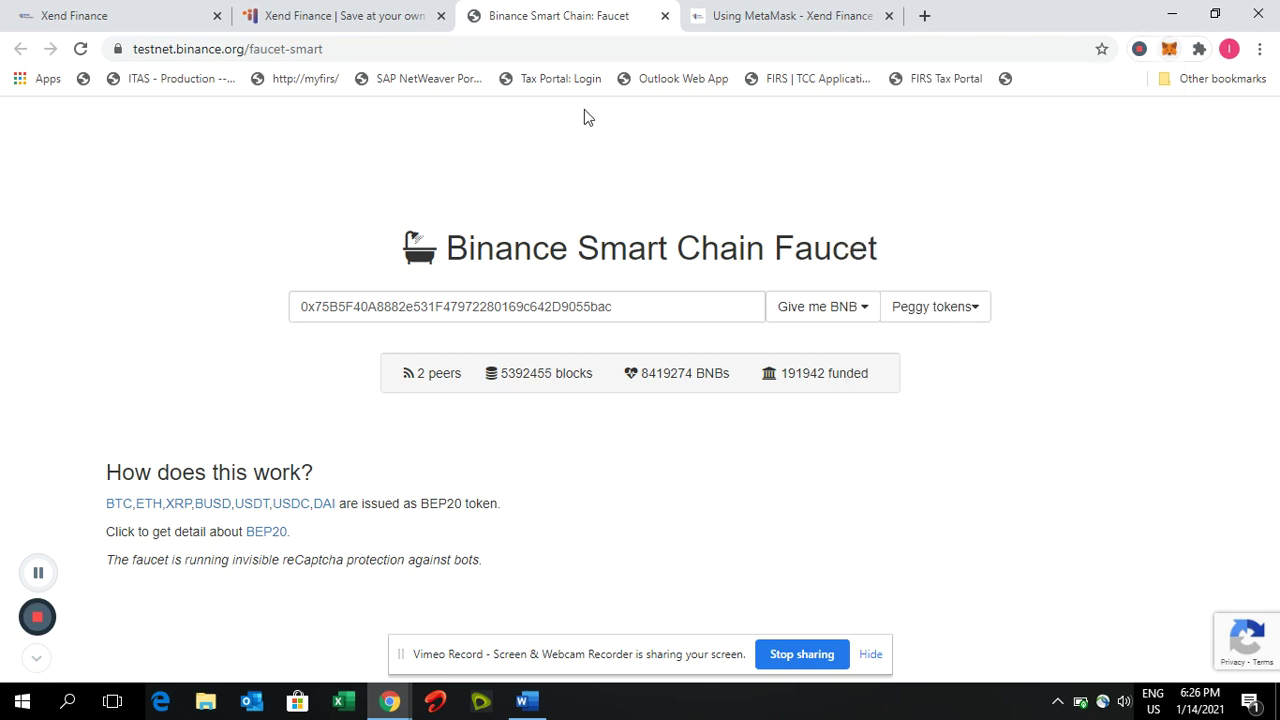
Request testnet BUSD from the Xend dashboard and confirm the MetaMask transaction
left_click(397, 12)
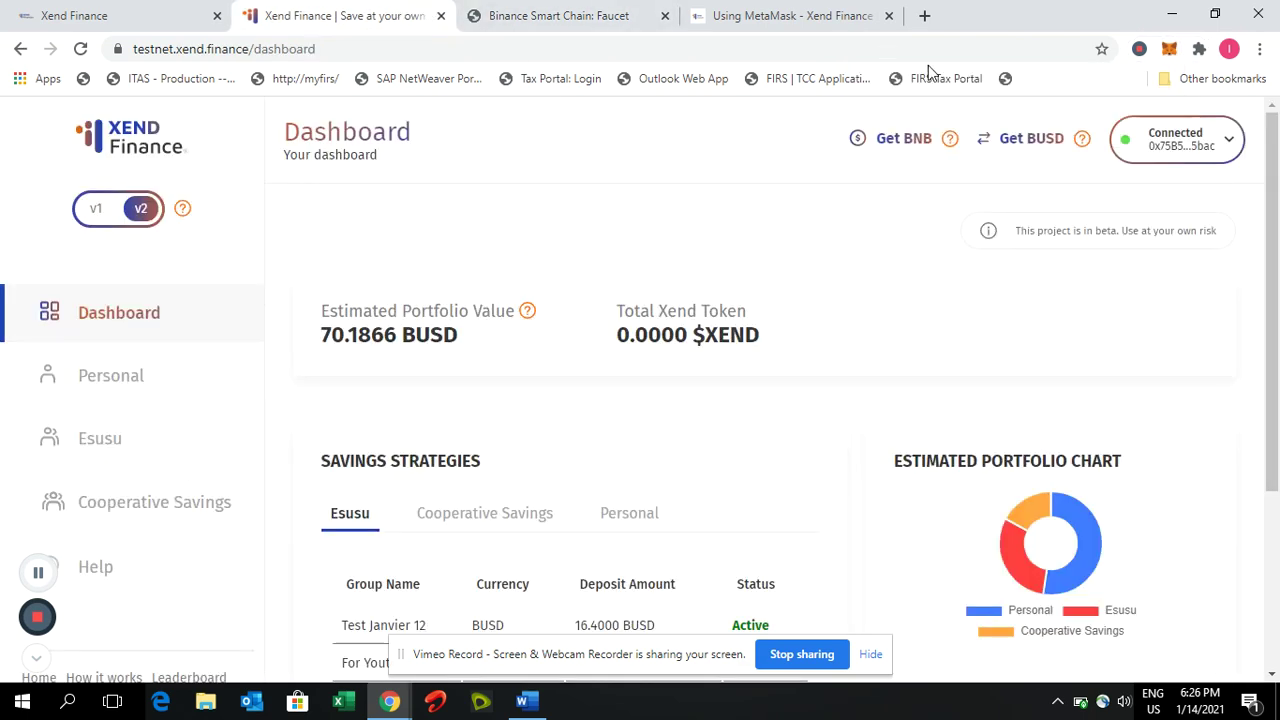
left_click(1022, 142)
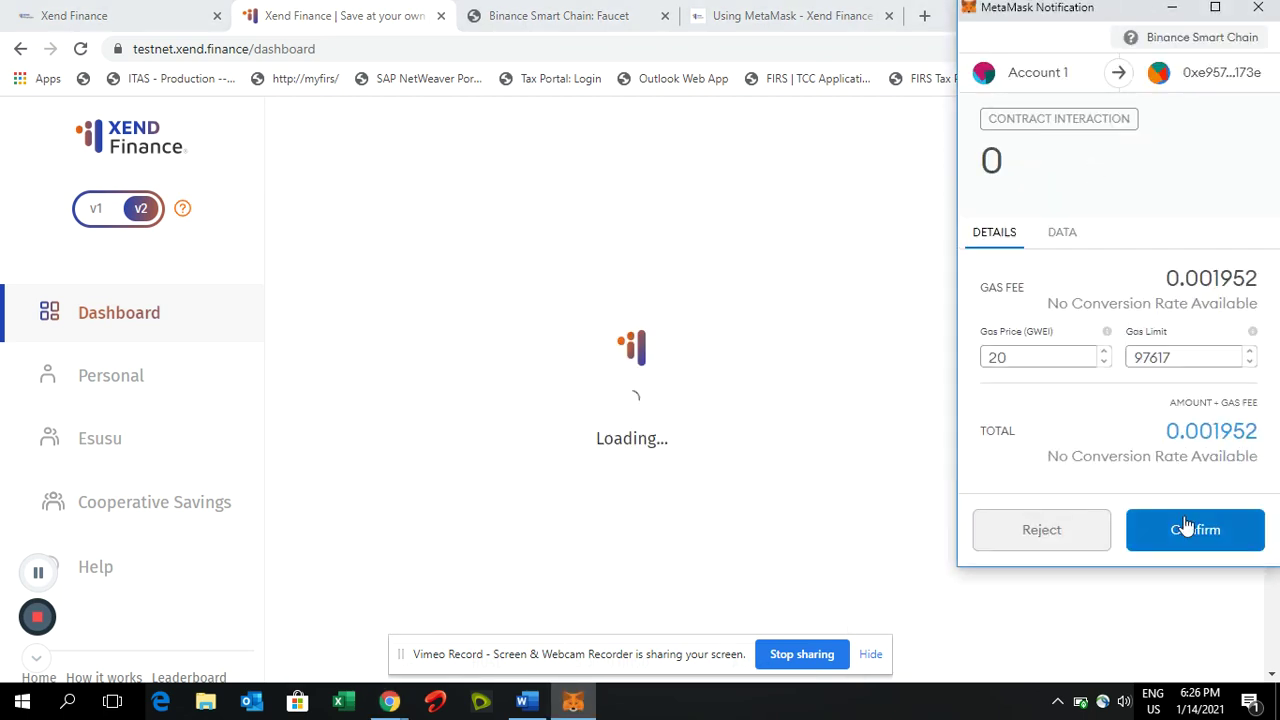
left_click(1188, 529)
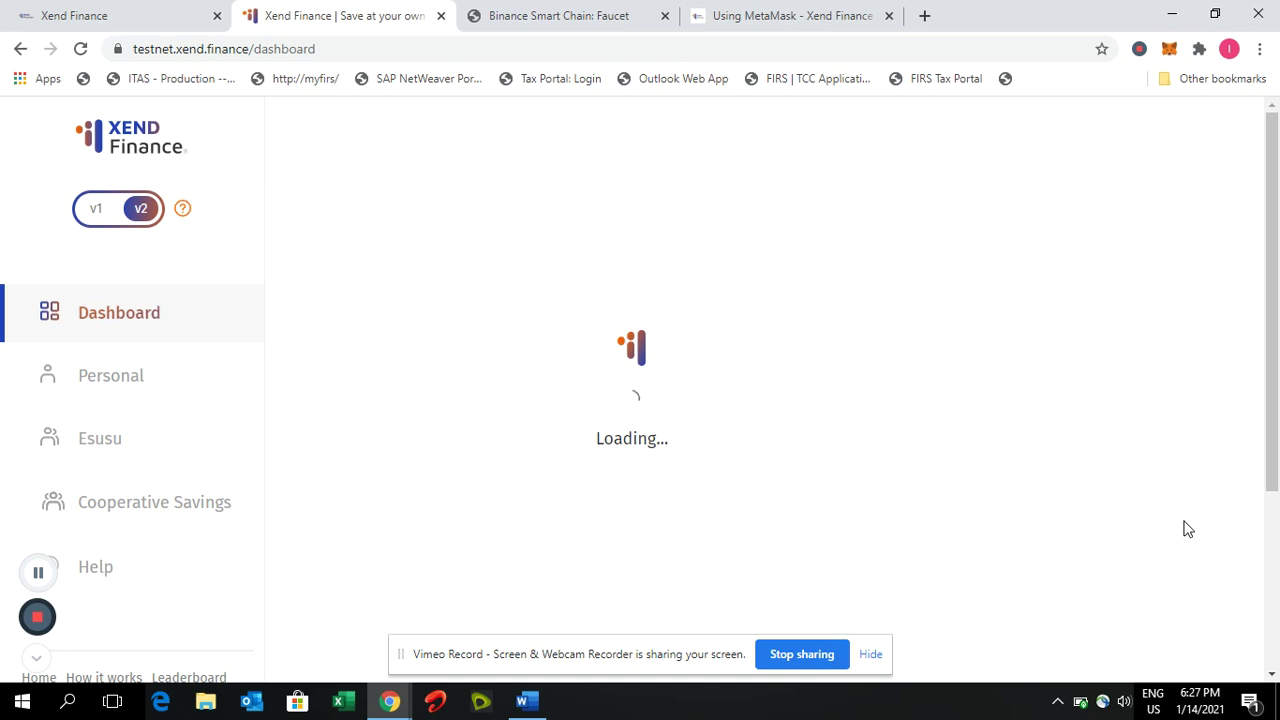
mouse_move(1274, 366)
left_mouse_down()
mouse_move(1276, 530)
mouse_move(1276, 287)
left_mouse_up()
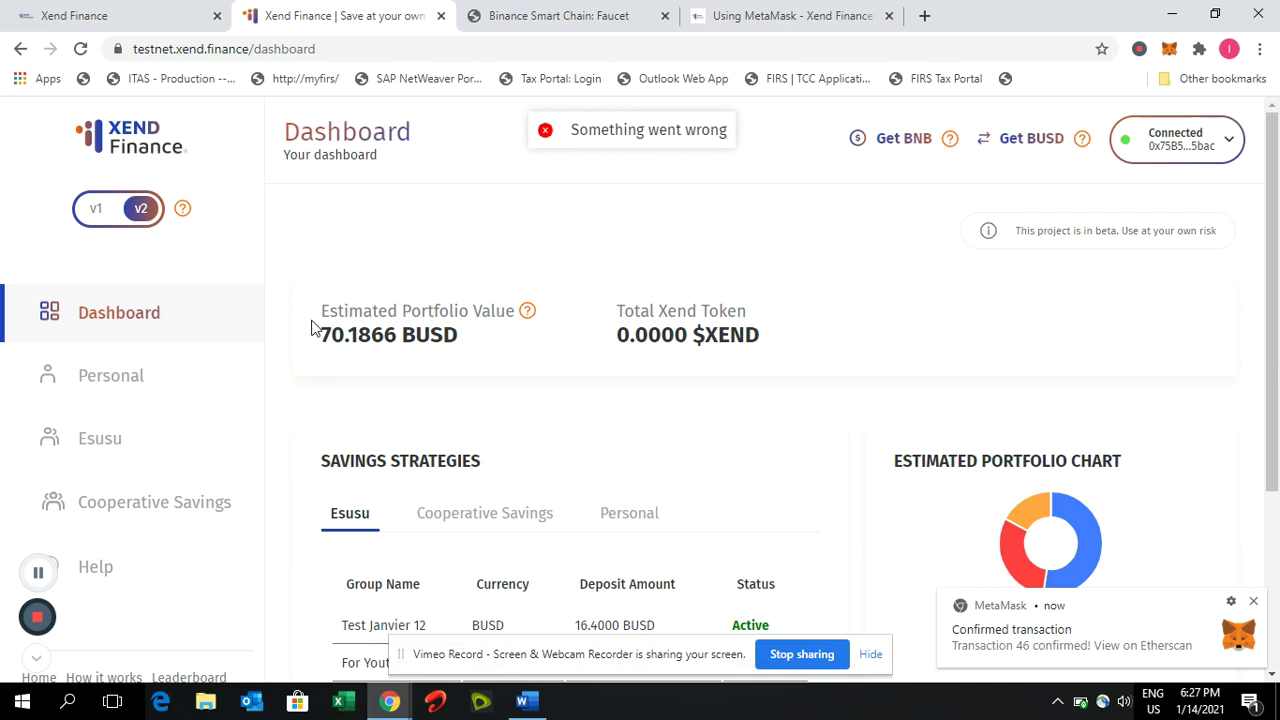
Request 10 BUSD from the faucet's Peggy tokens dropdown
left_click(575, 18)
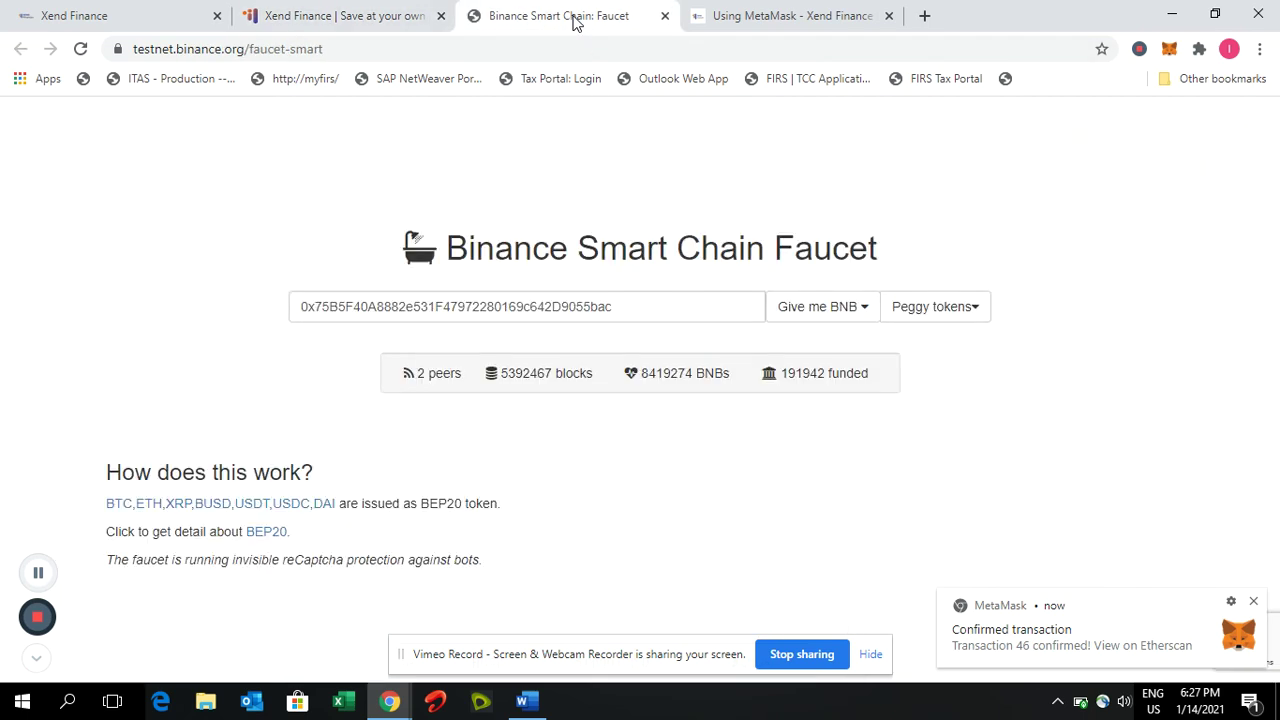
left_click(951, 306)
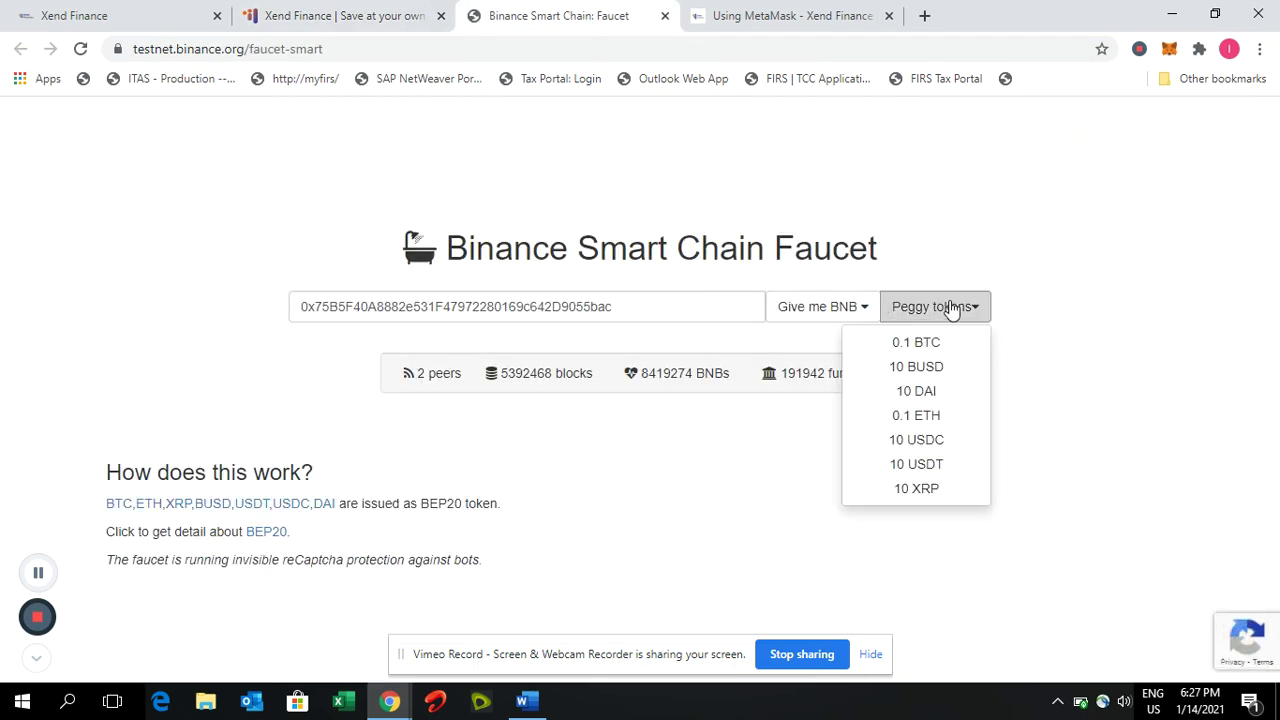
left_click(925, 366)
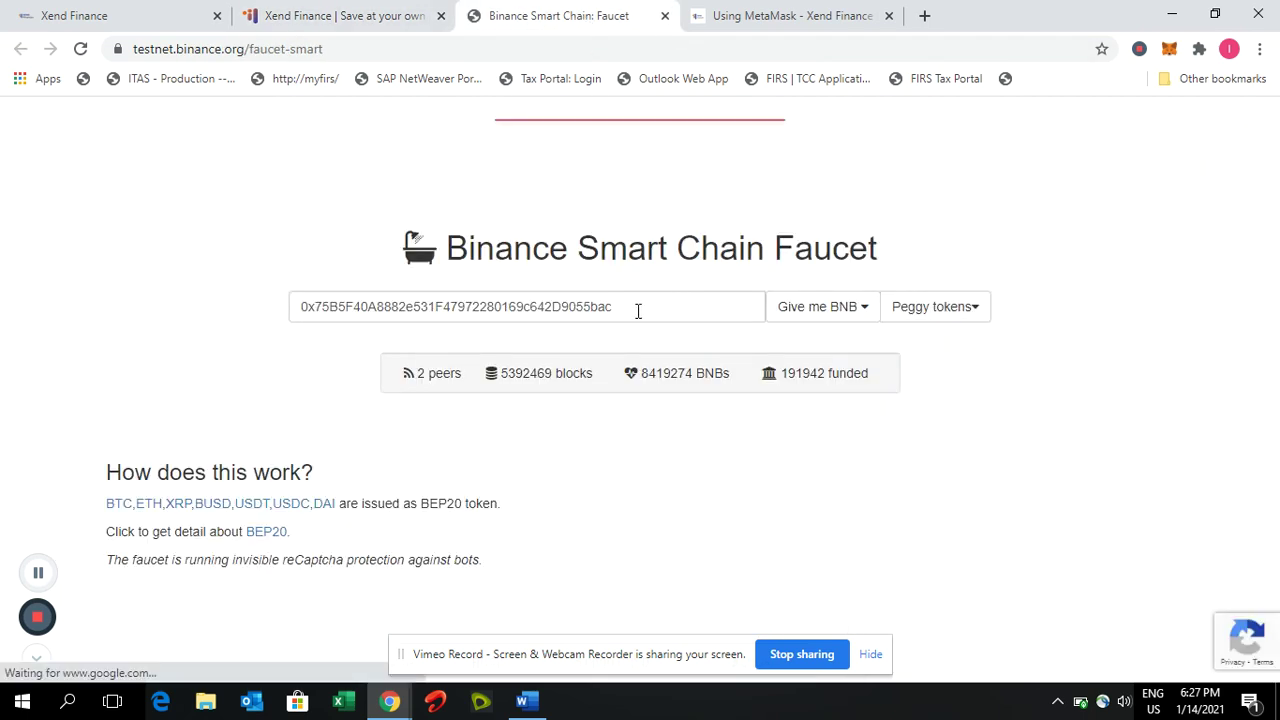
Check the BUSD asset in MetaMask, now 180.146 BUSD alongside 8.8904 BNB
left_click(1169, 50)
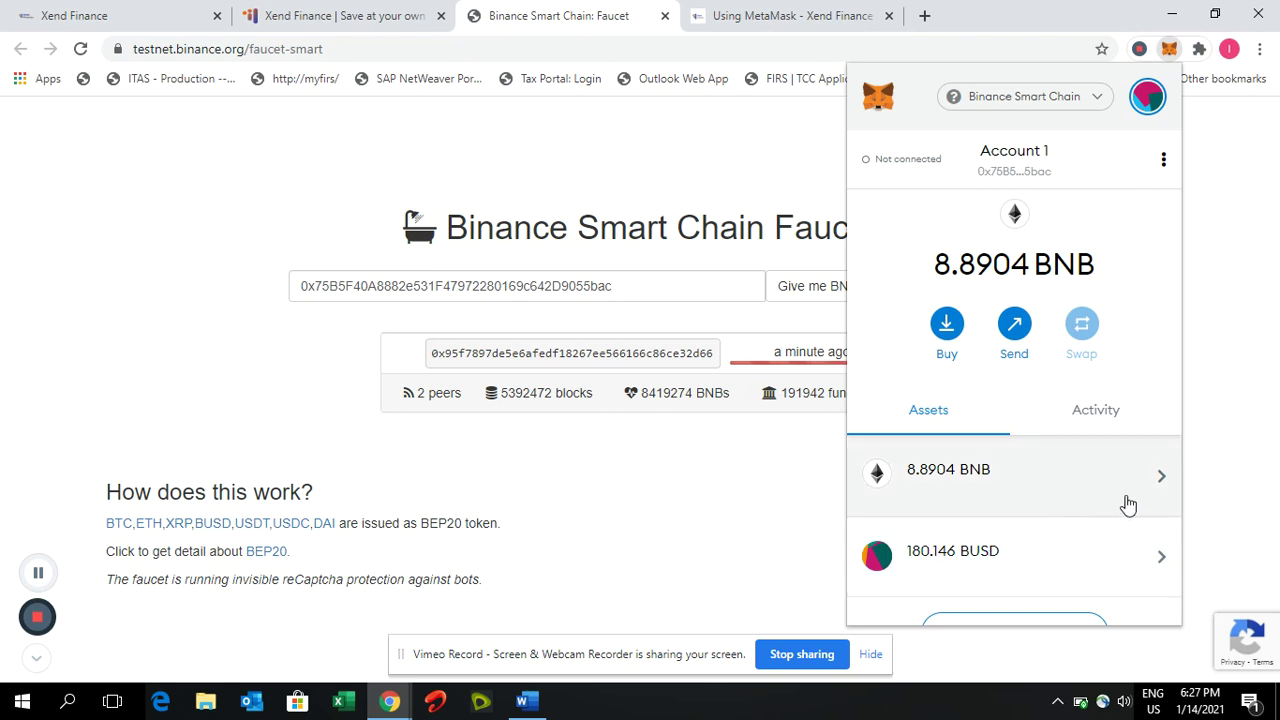
left_click(1067, 556)
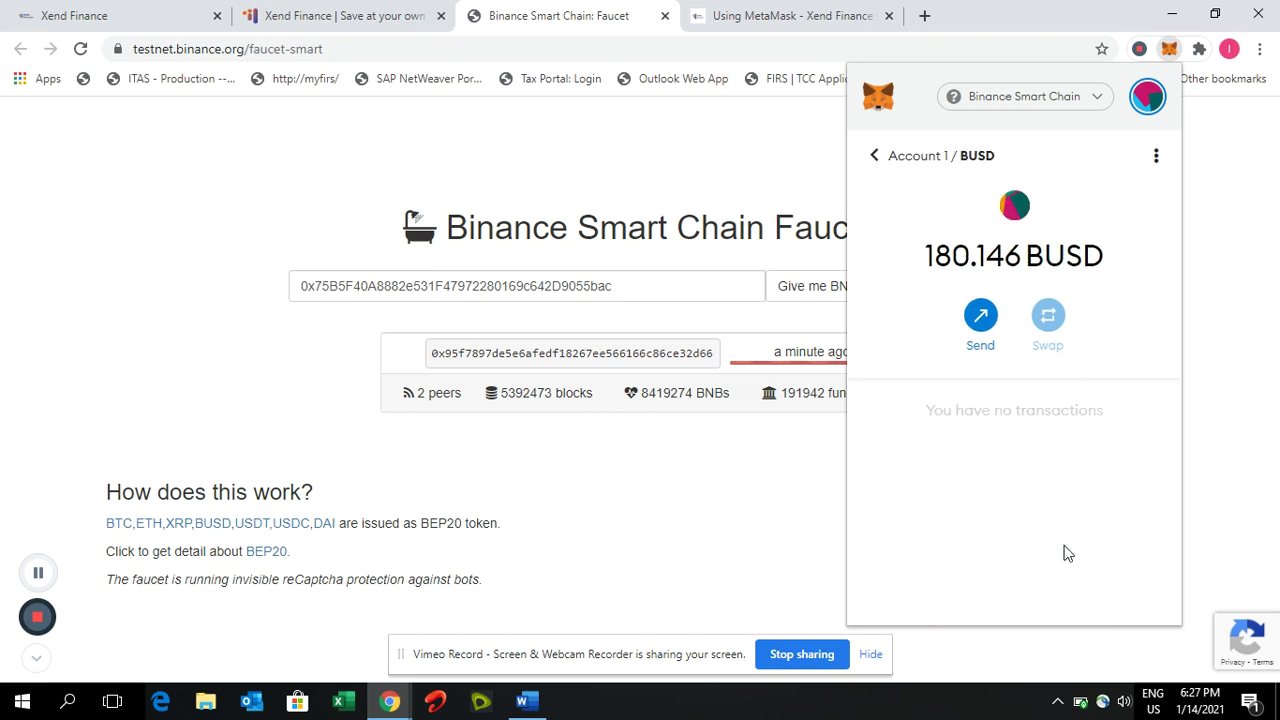
left_click(874, 157)
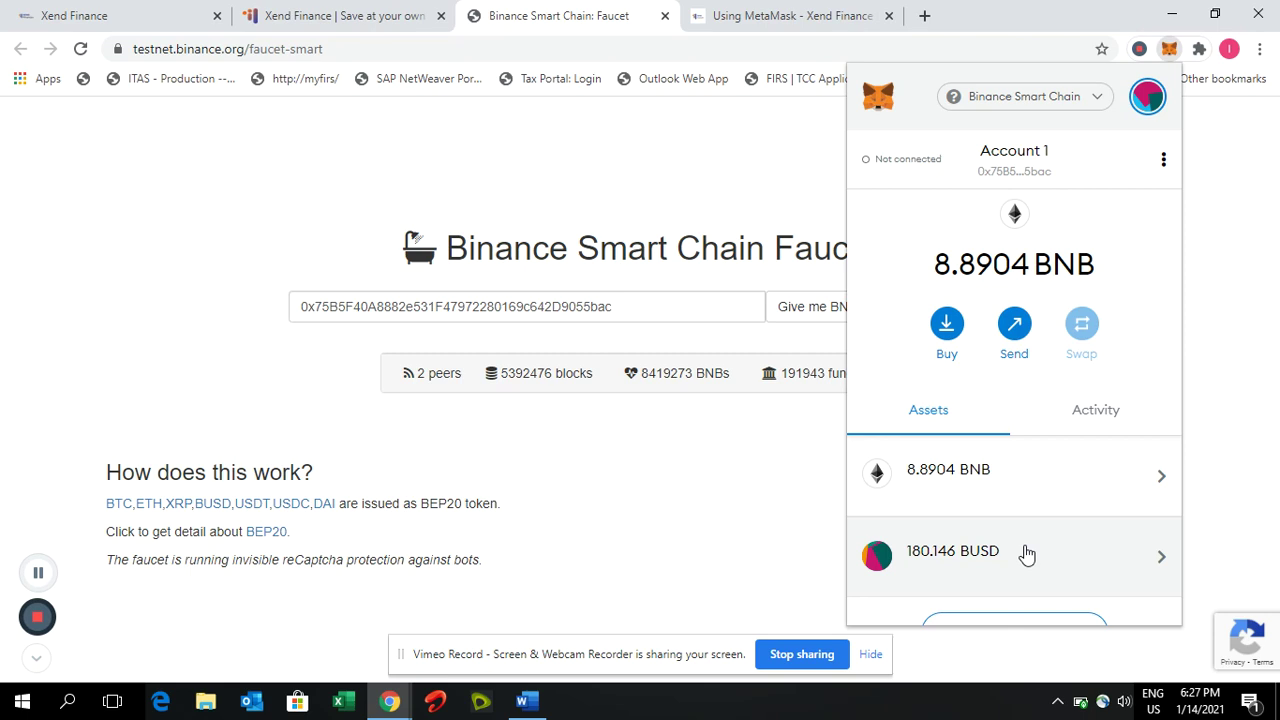
left_click(1218, 458)
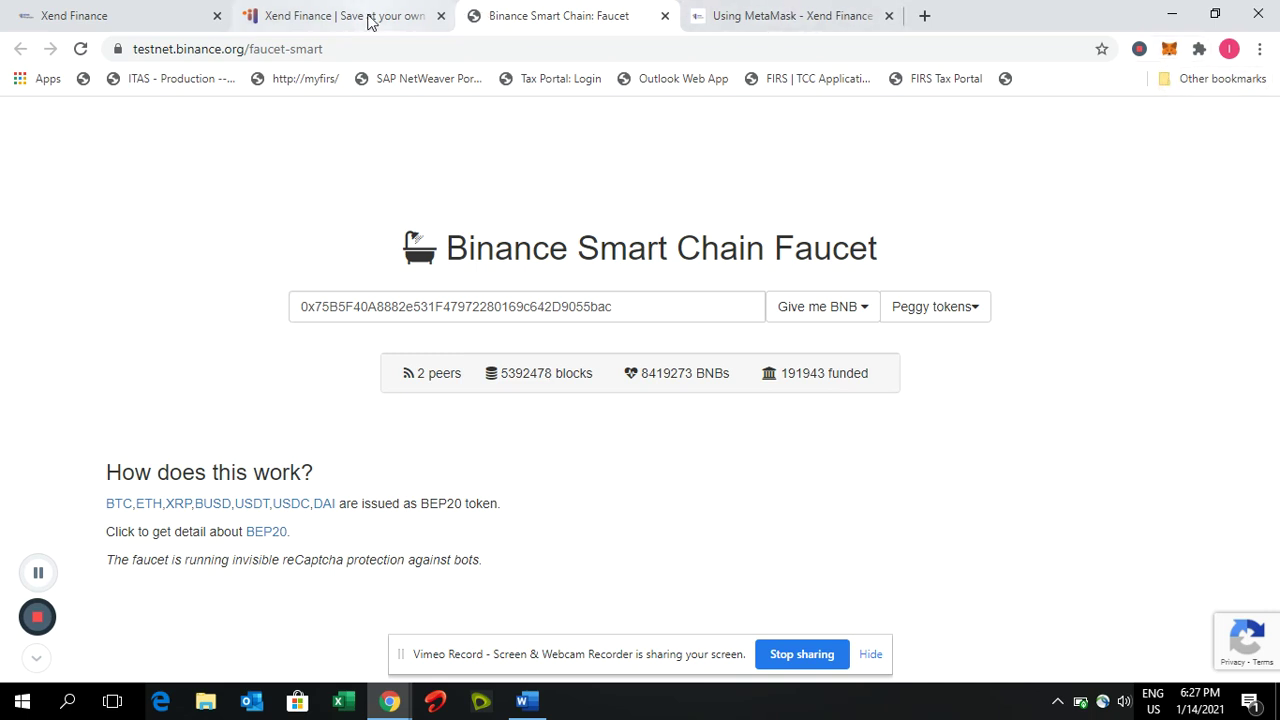
Find the Xend docs tab and open the Get BNB & BUSD guide
left_click(152, 9)
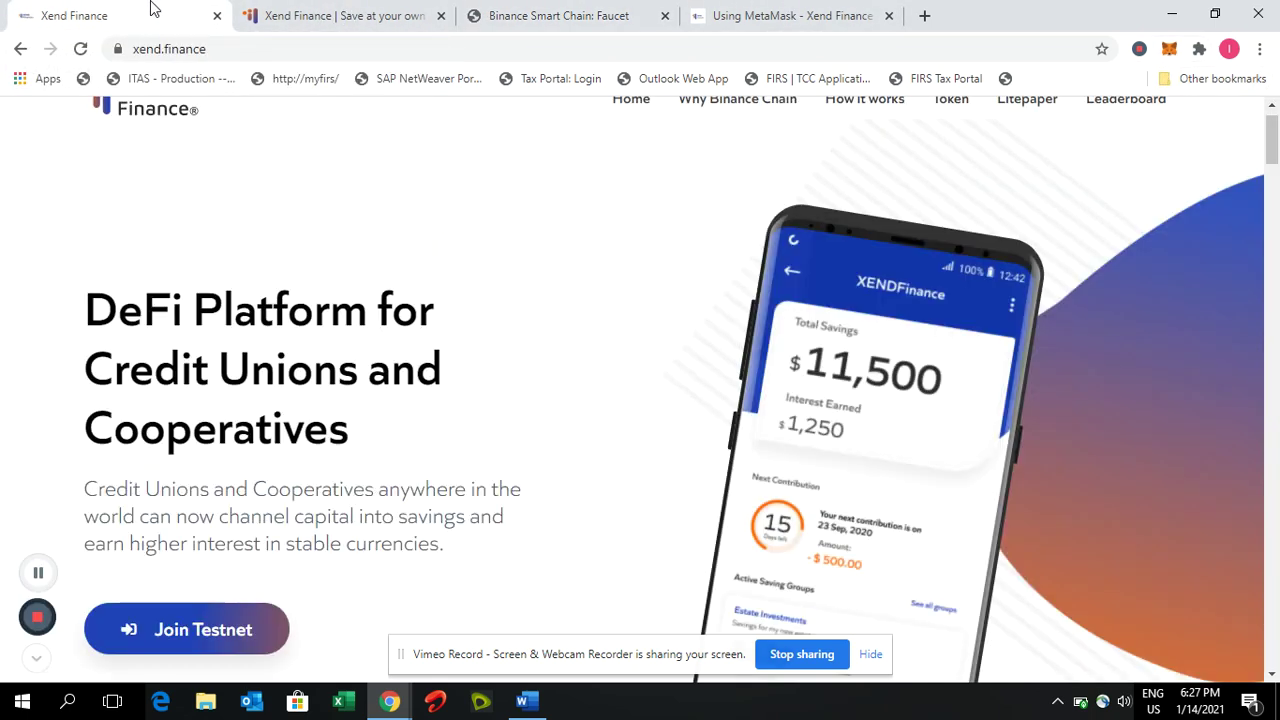
left_click(340, 14)
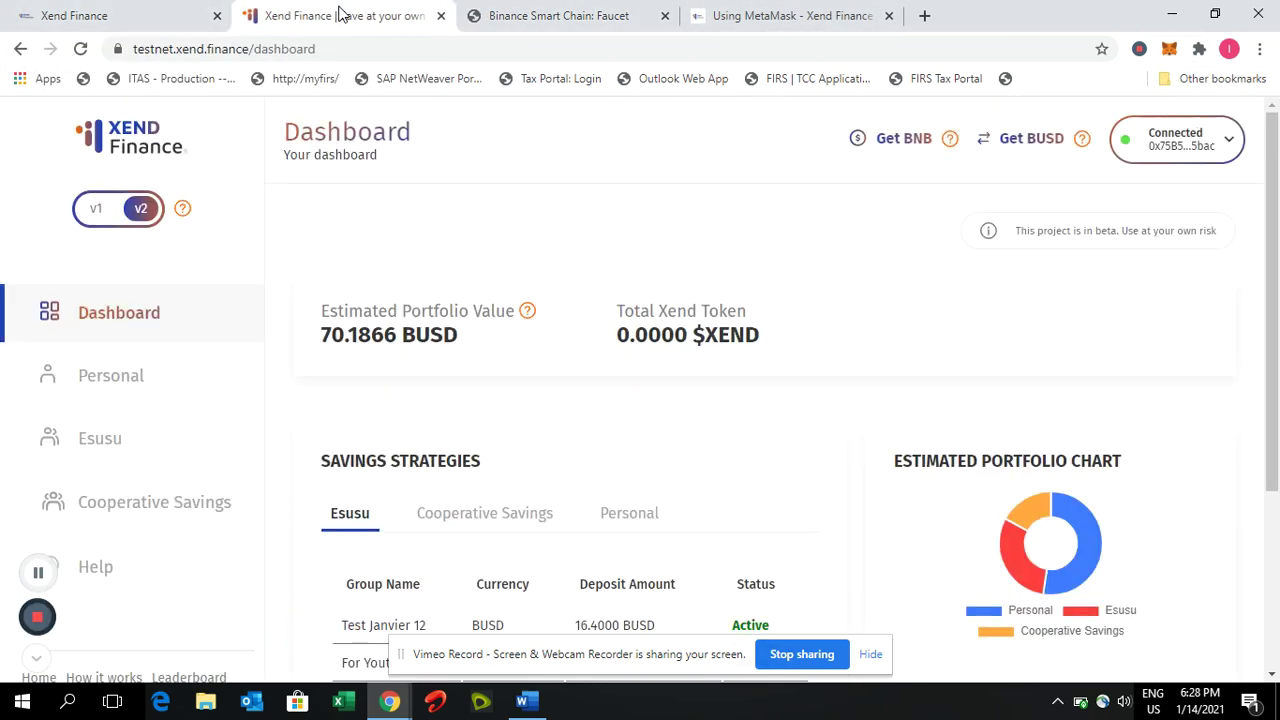
left_click(530, 16)
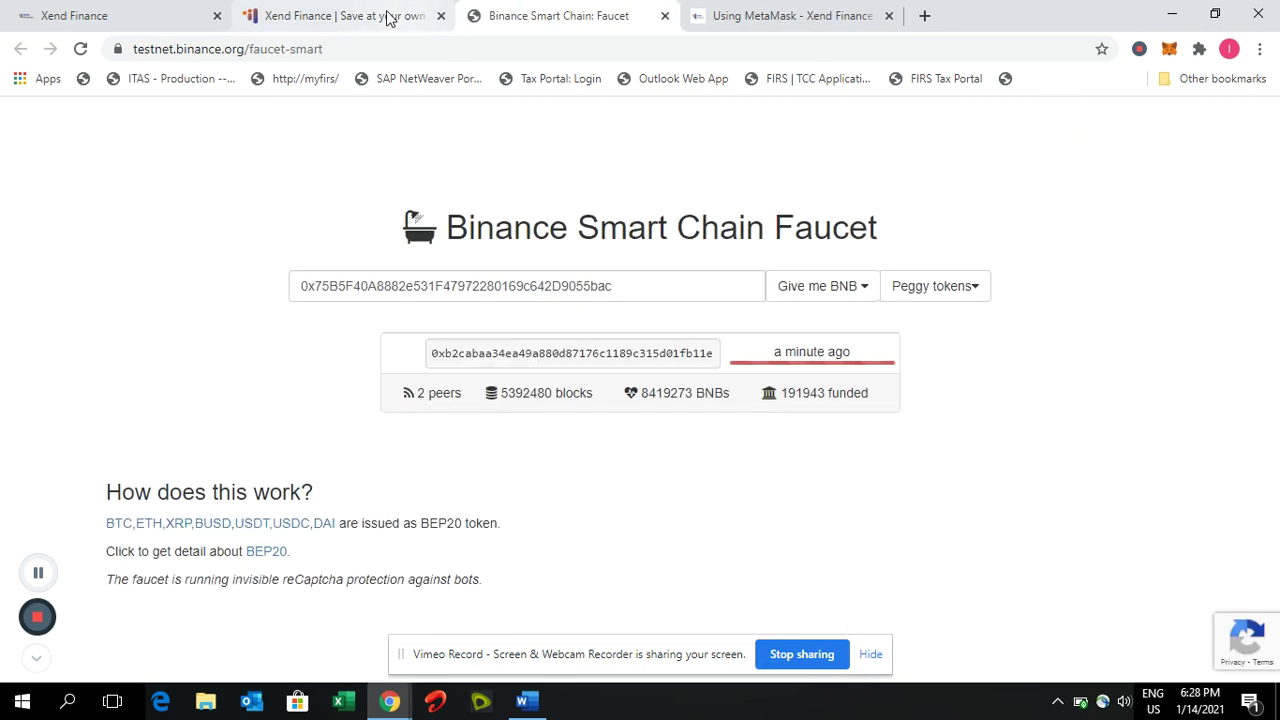
left_click(808, 14)
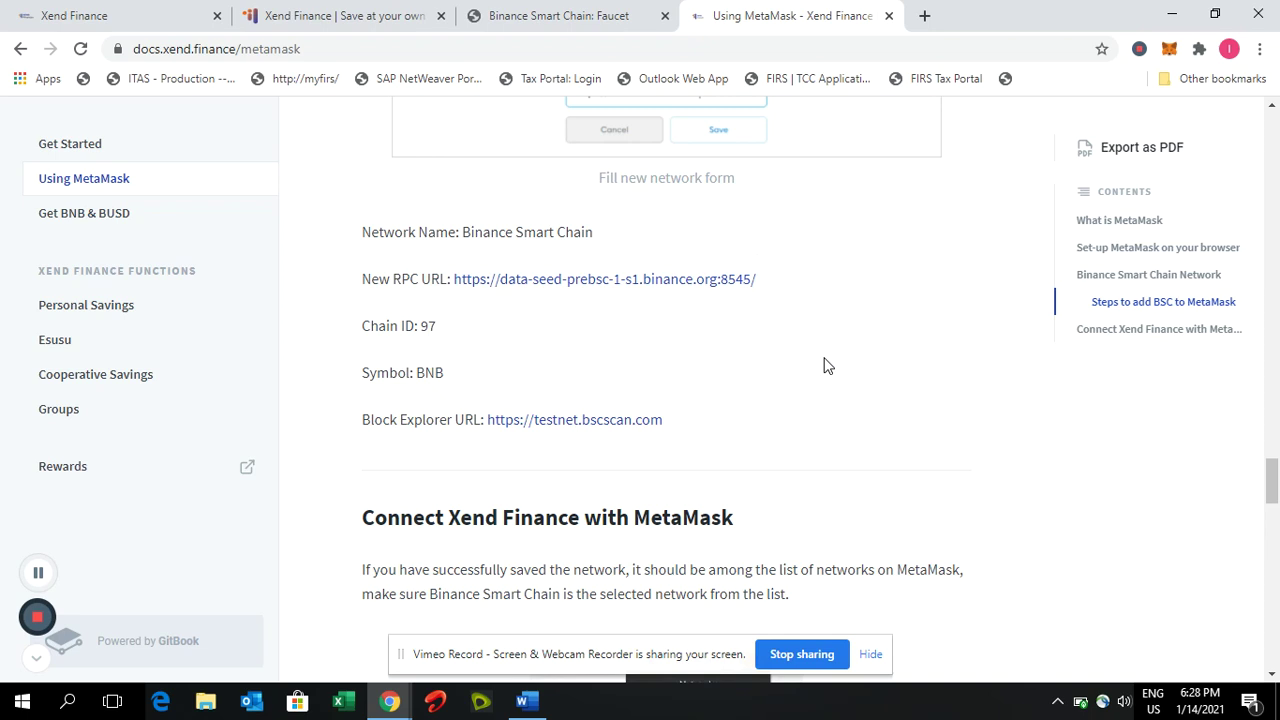
mouse_move(1273, 494)
left_mouse_down()
mouse_move(1274, 620)
mouse_move(1274, 380)
left_mouse_up()
left_click(104, 205)
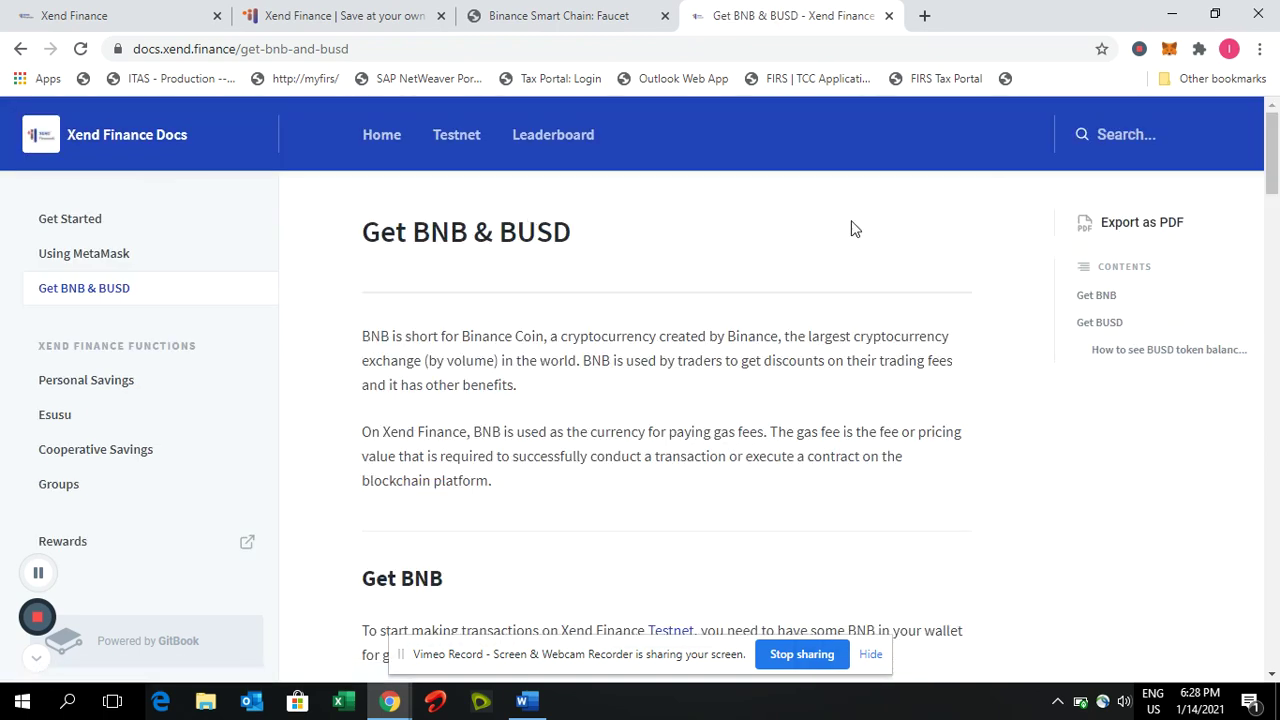
left_click_drag(1275, 187, 1275, 533)
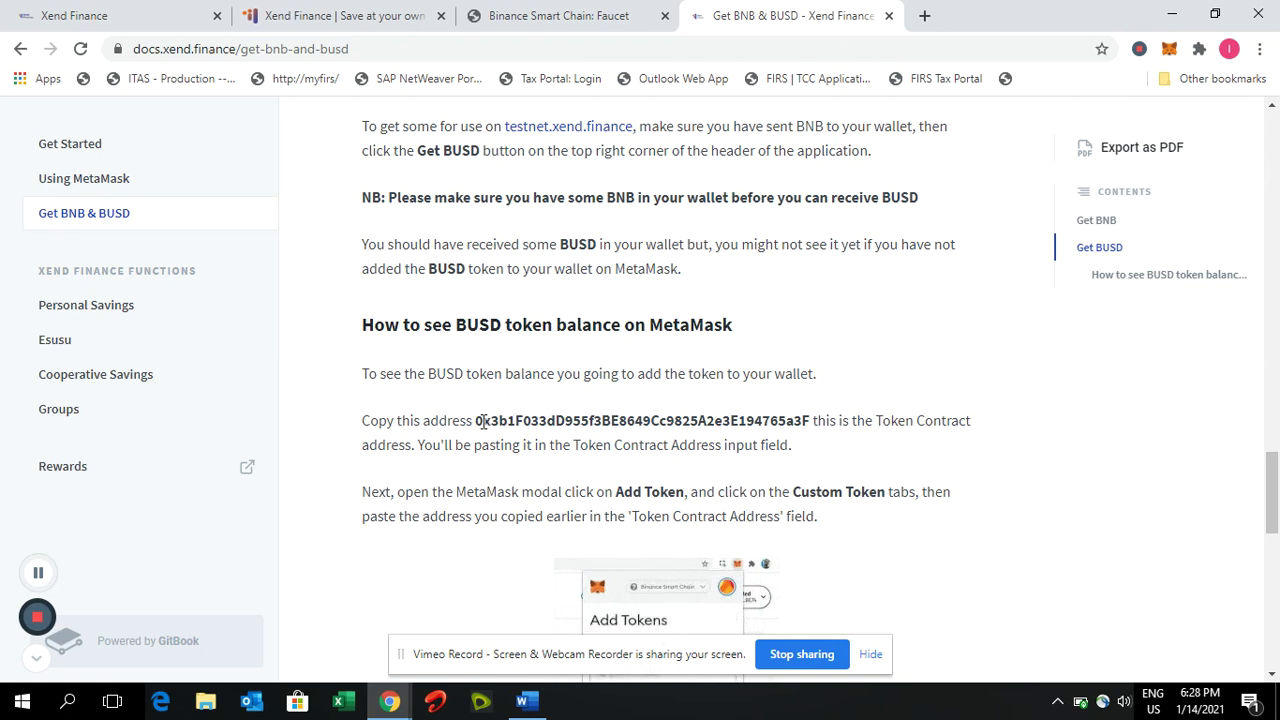
Copy the BUSD token contract address 0x3b1F…65a3F from the guide
left_click_drag(476, 421, 810, 423)
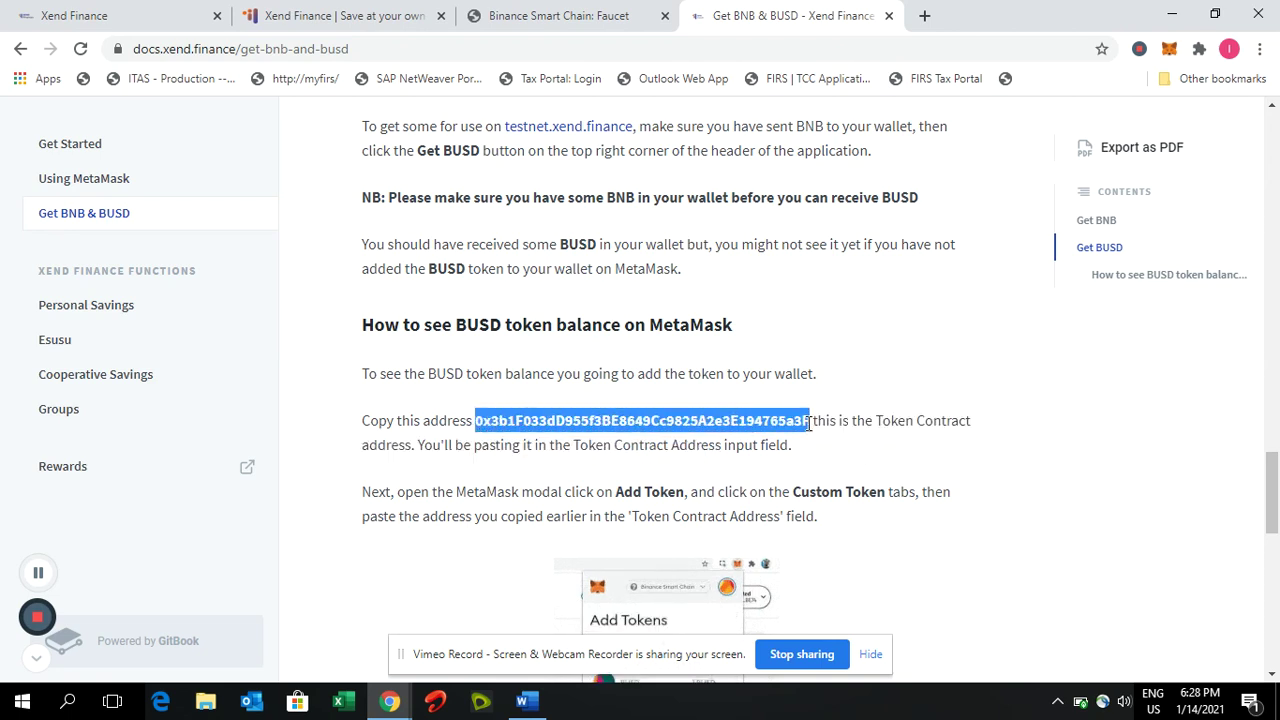
right_click(786, 425)
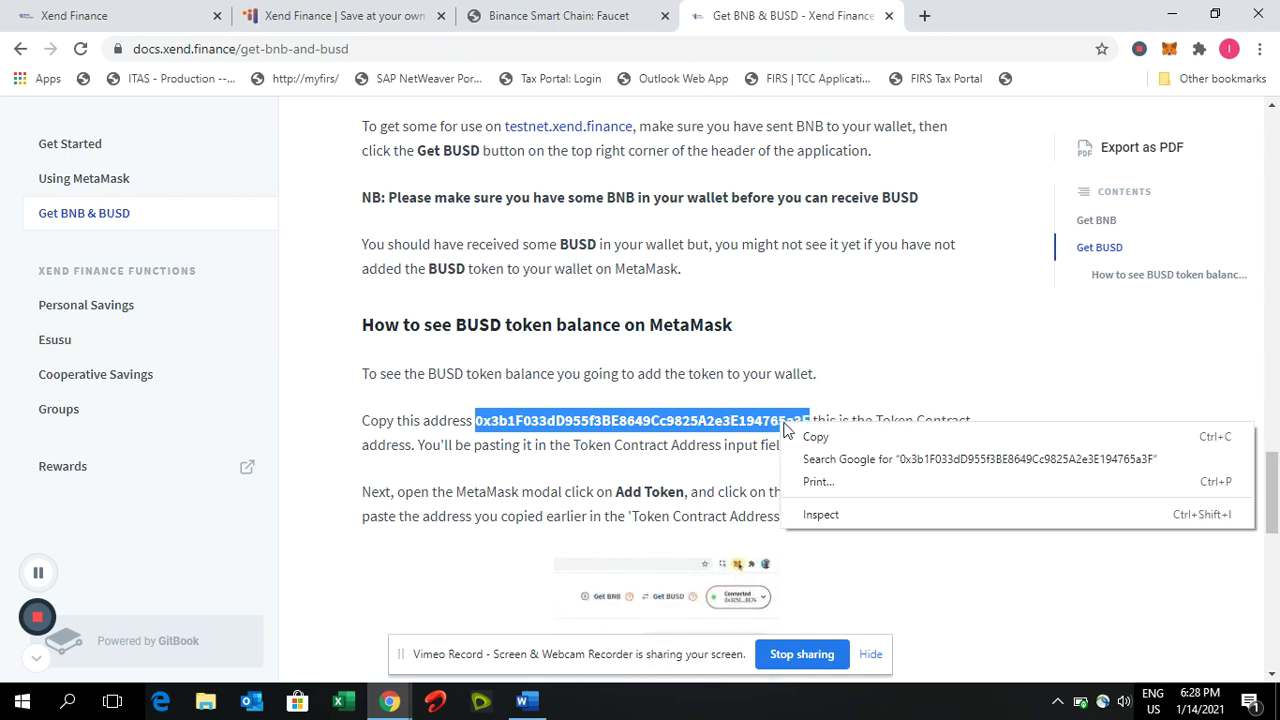
left_click(805, 436)
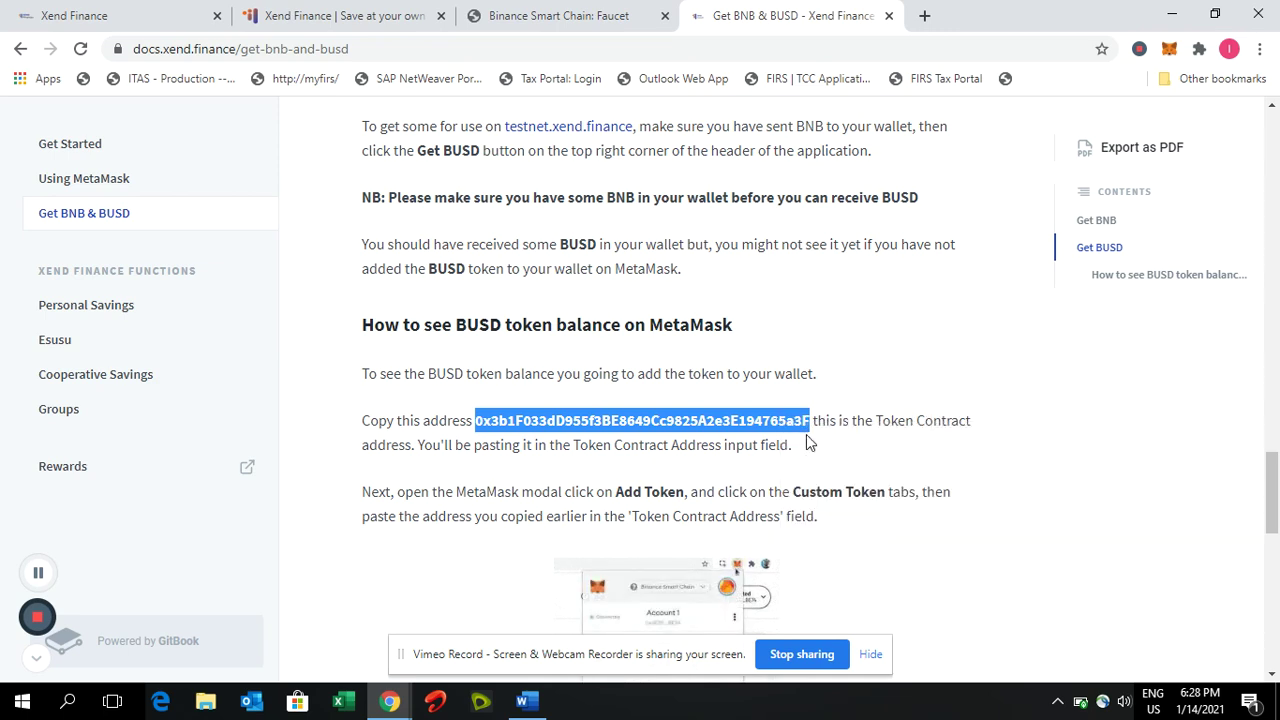
Paste the BUSD contract as a custom token, confirm it's already added, and cancel
left_click(1164, 59)
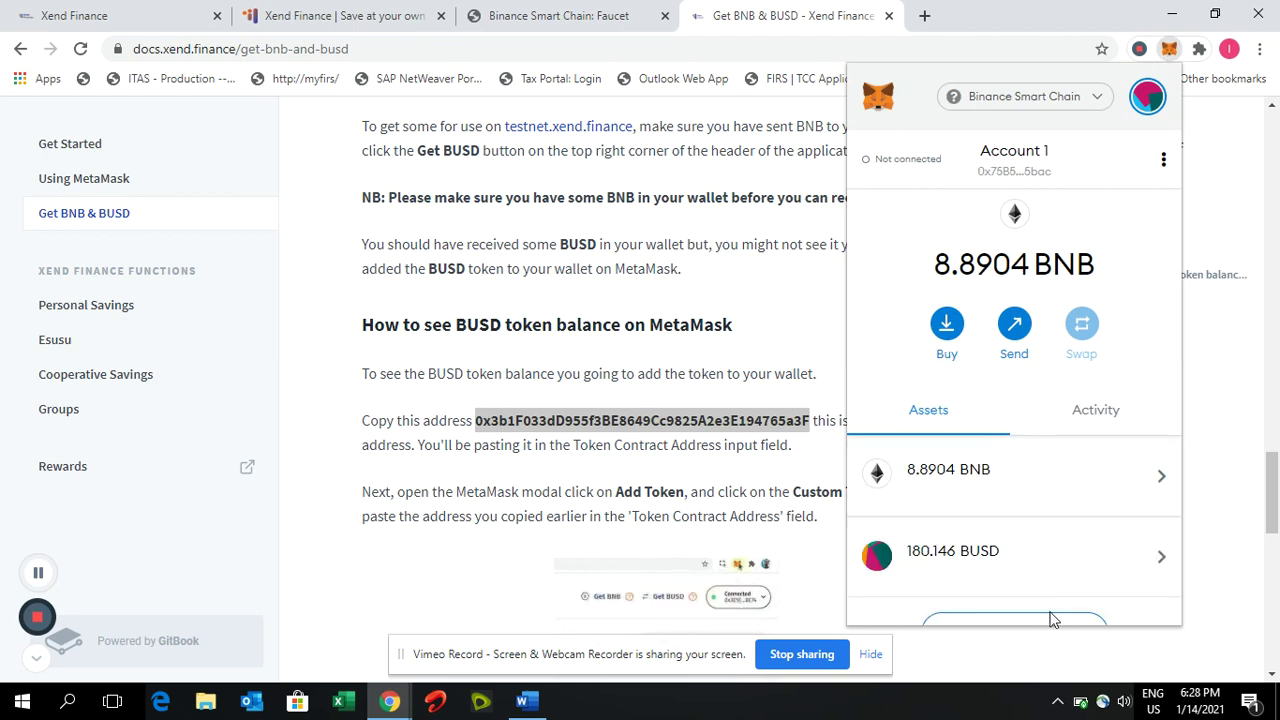
left_click(1040, 617)
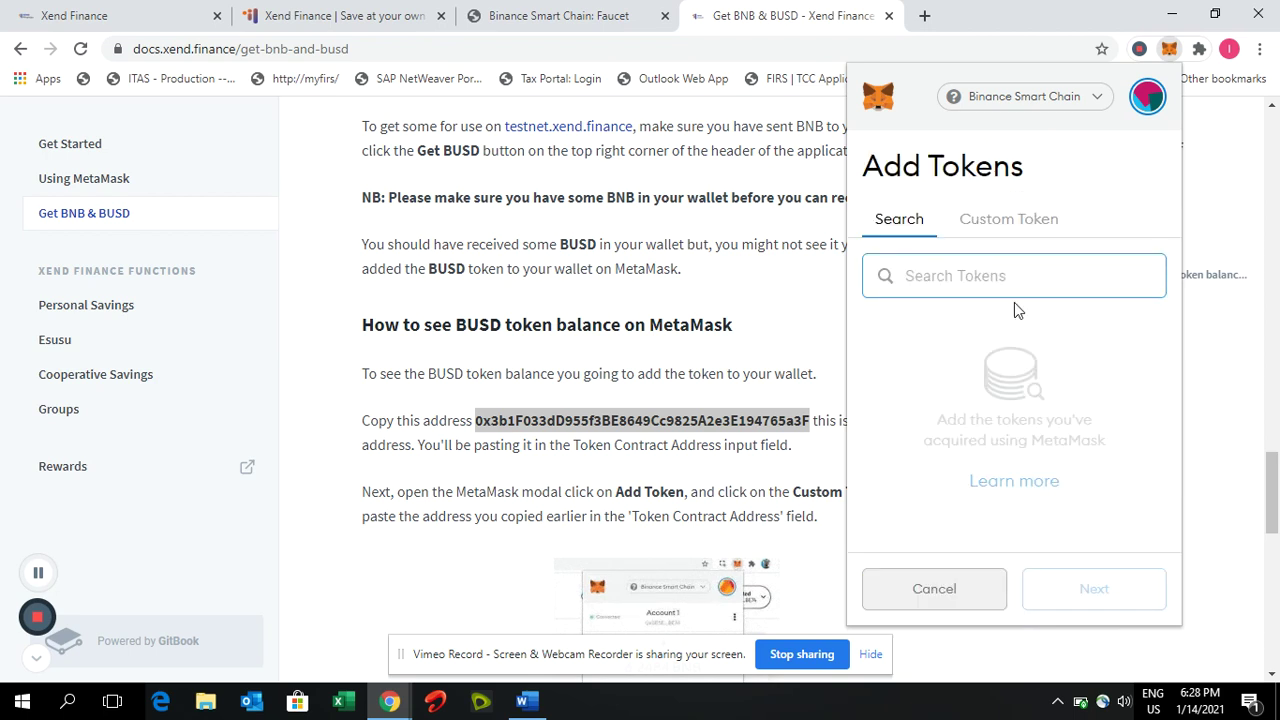
left_click(998, 222)
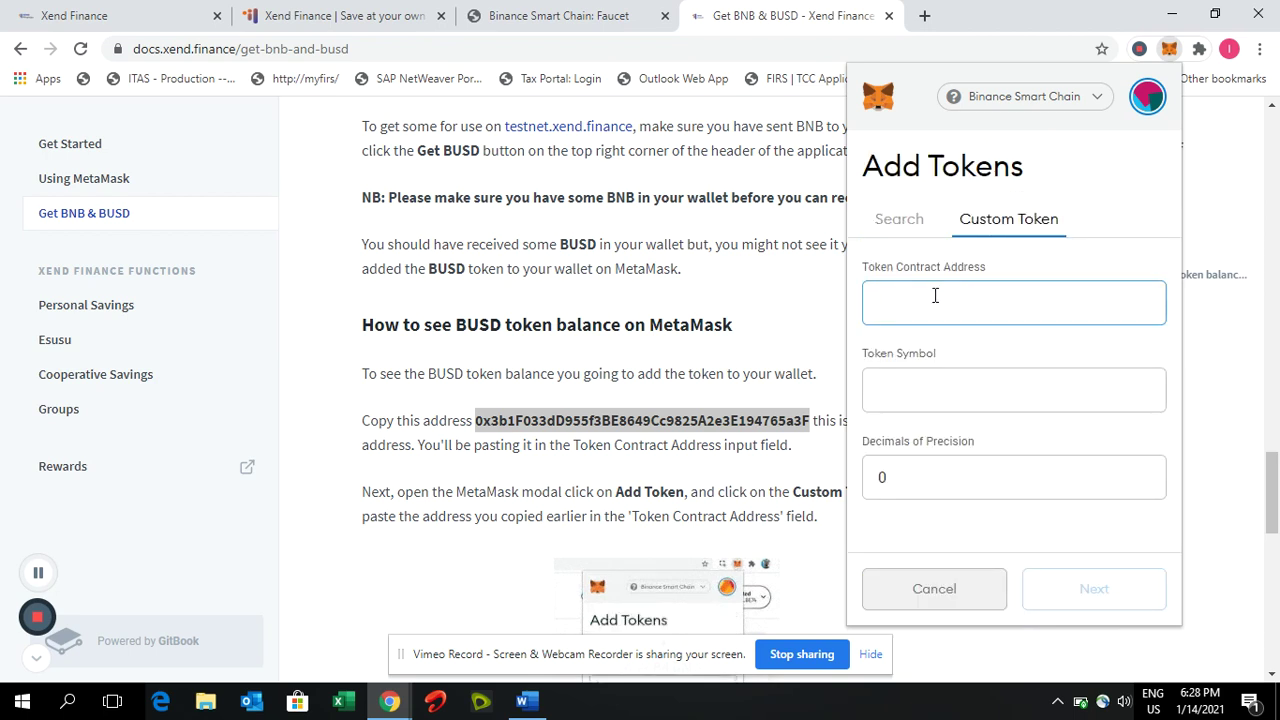
right_click(935, 295)
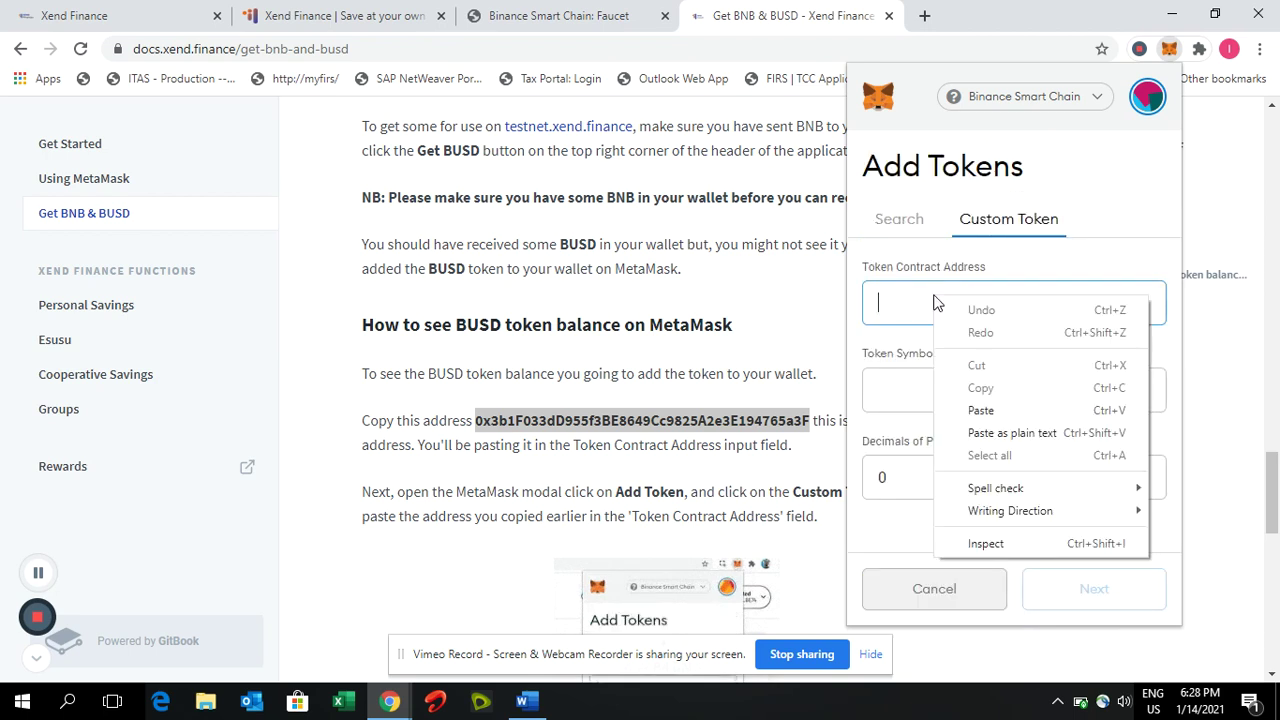
left_click(1030, 426)
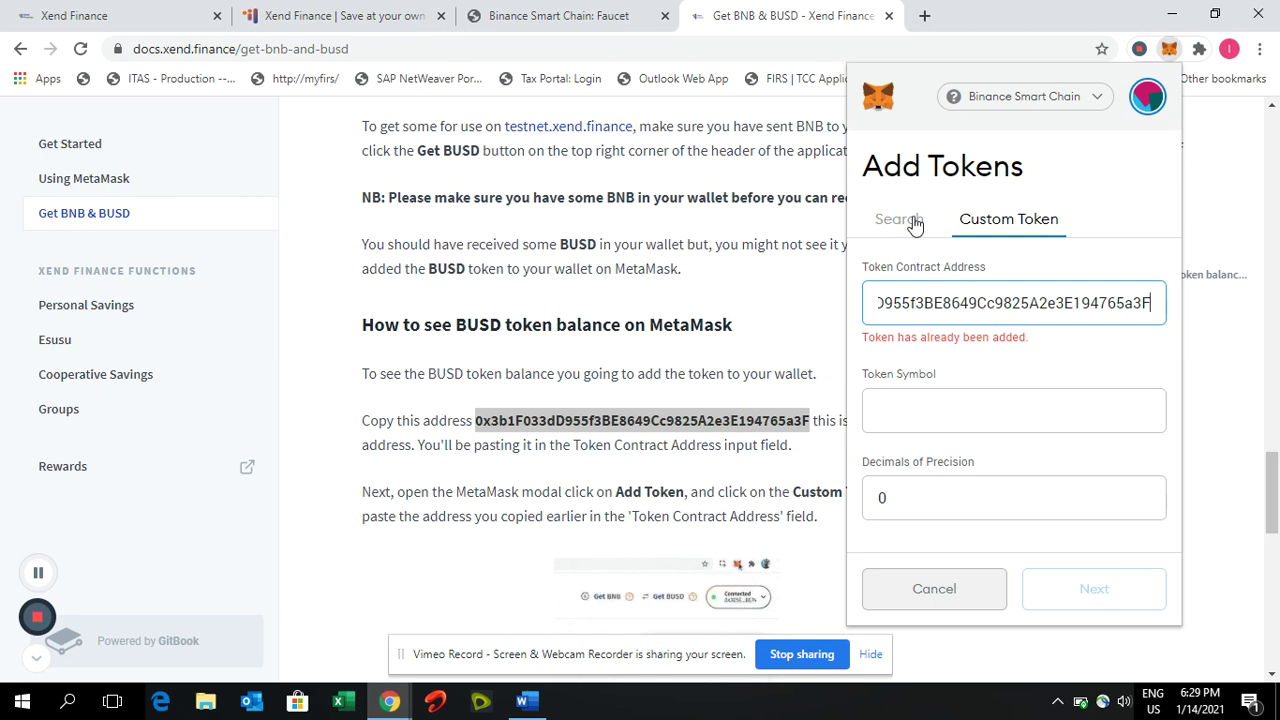
left_click(932, 590)
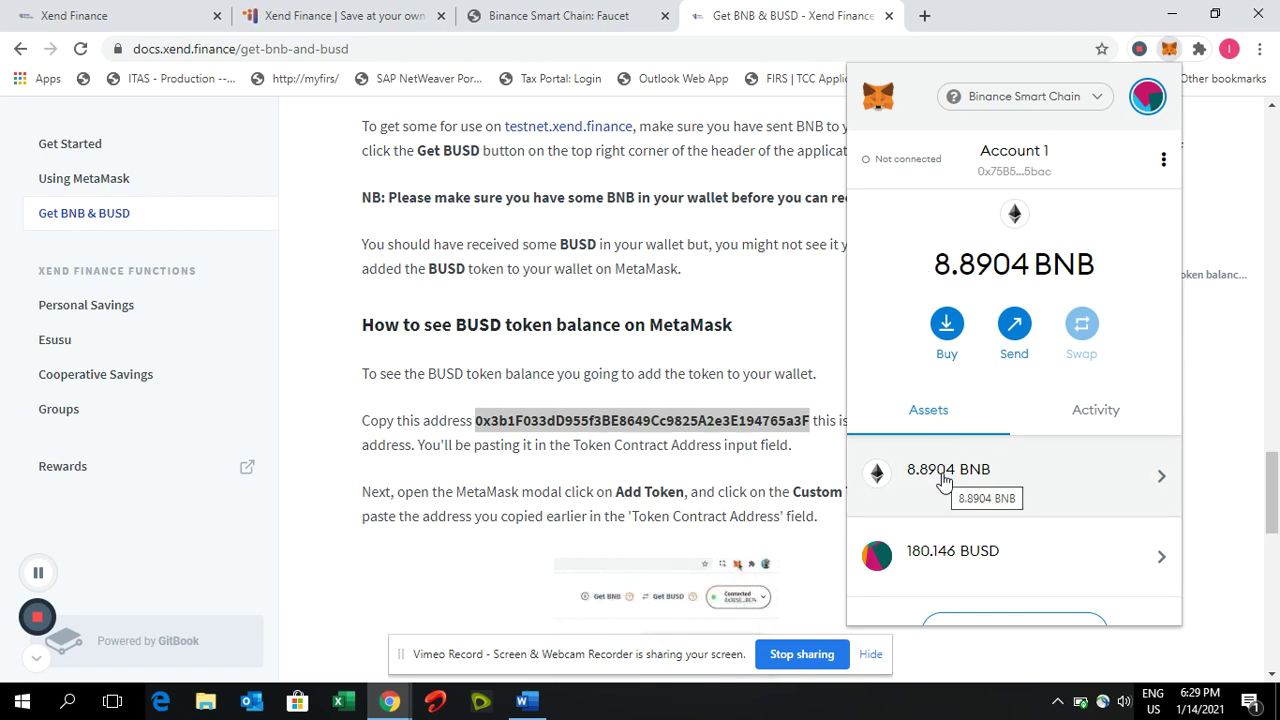
left_click(1262, 338)
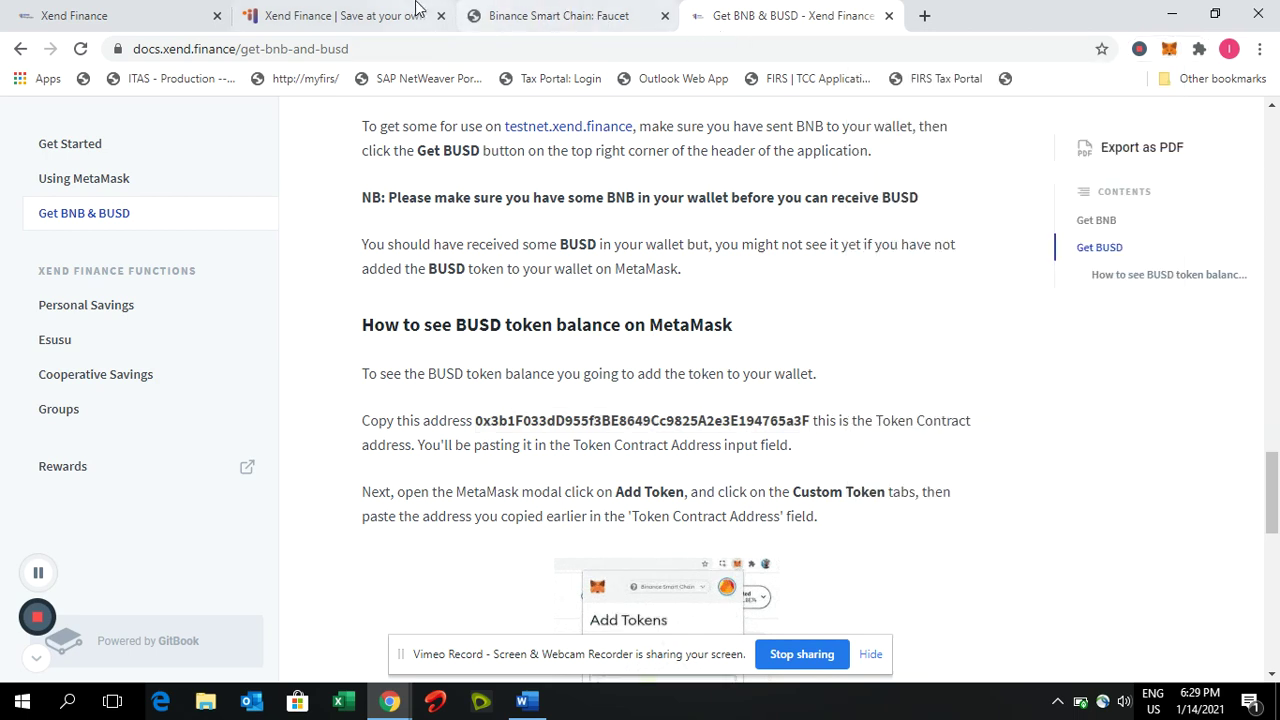
Review the Xend Finance dashboard: 70.1866 BUSD and Esusu groups Test Janvier 12, For Youtube
left_click(378, 12)
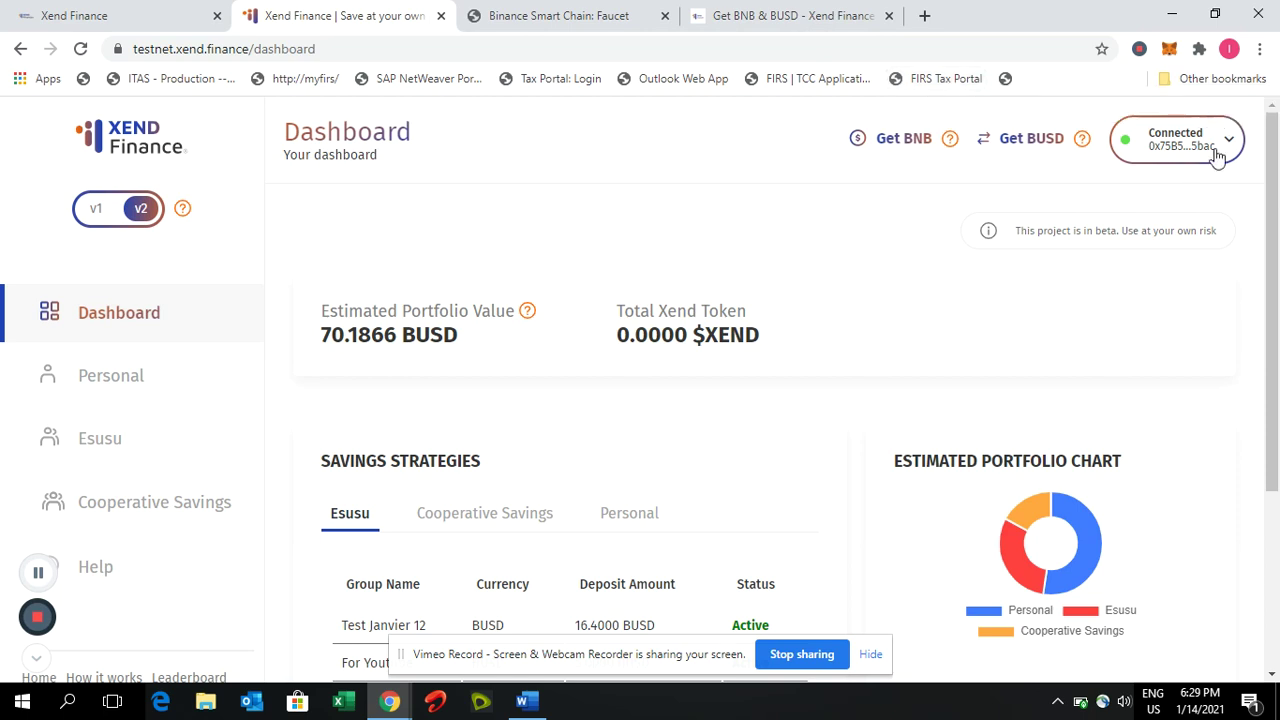
mouse_move(1272, 150)
left_mouse_down()
mouse_move(1272, 210)
mouse_move(1274, 155)
left_mouse_up()
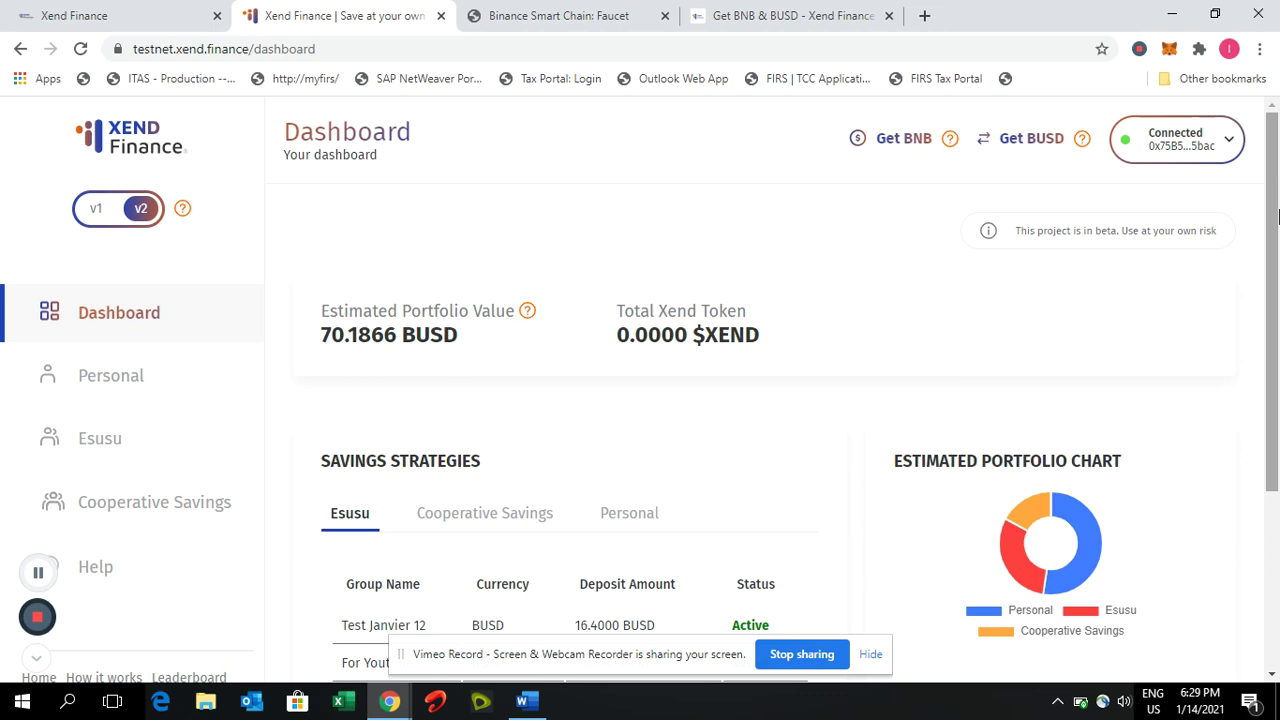
left_click_drag(1274, 229, 1278, 337)
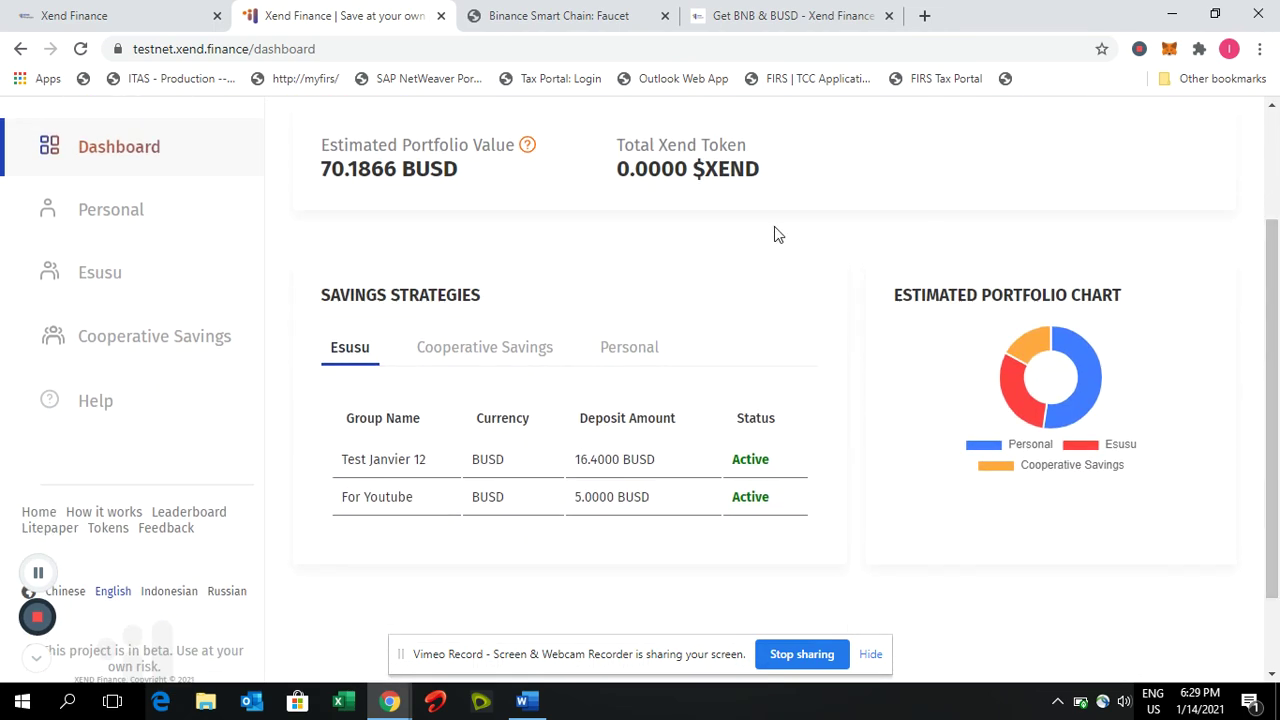